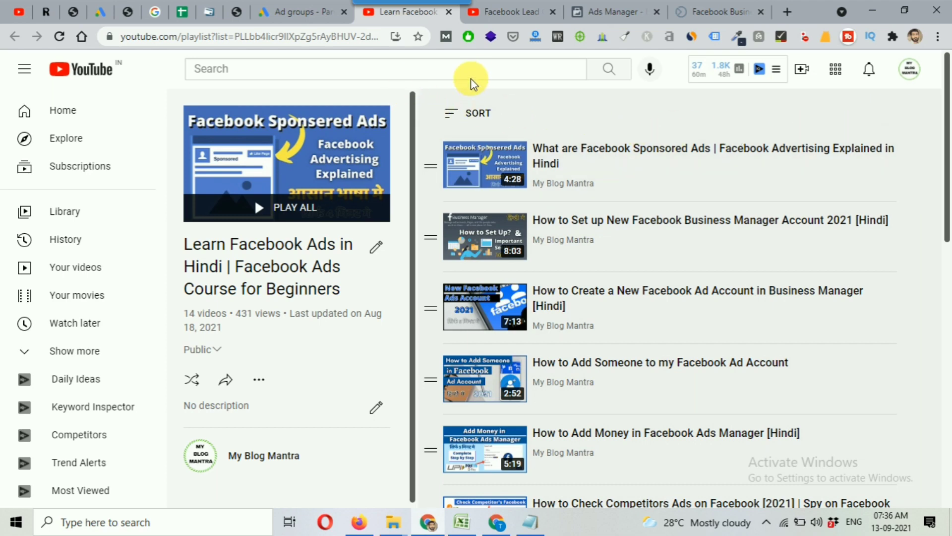
# Look through the videos in the Facebook Lead Generation Ads playlist on YouTube
pyautogui.click(506, 11)
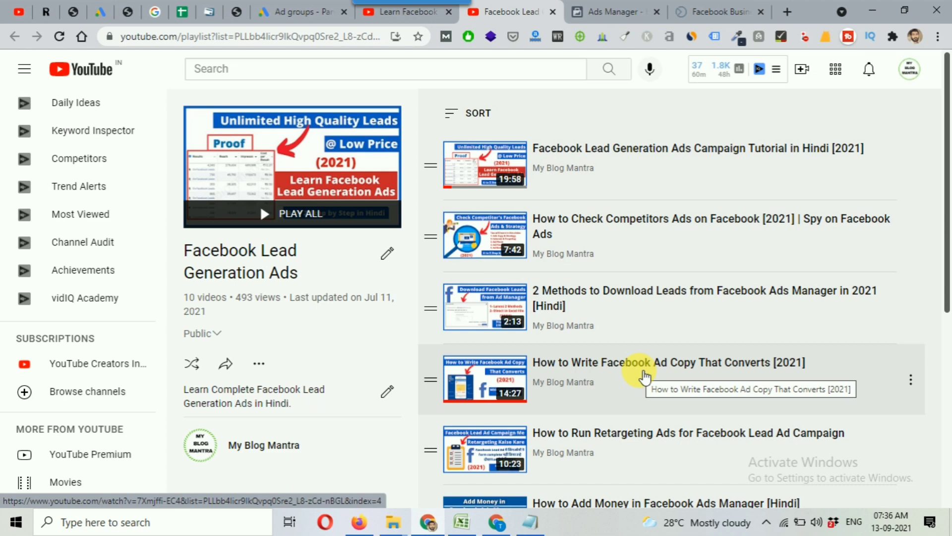
pyautogui.scroll(-1, 645, 377)
pyautogui.scroll(-1, 644, 376)
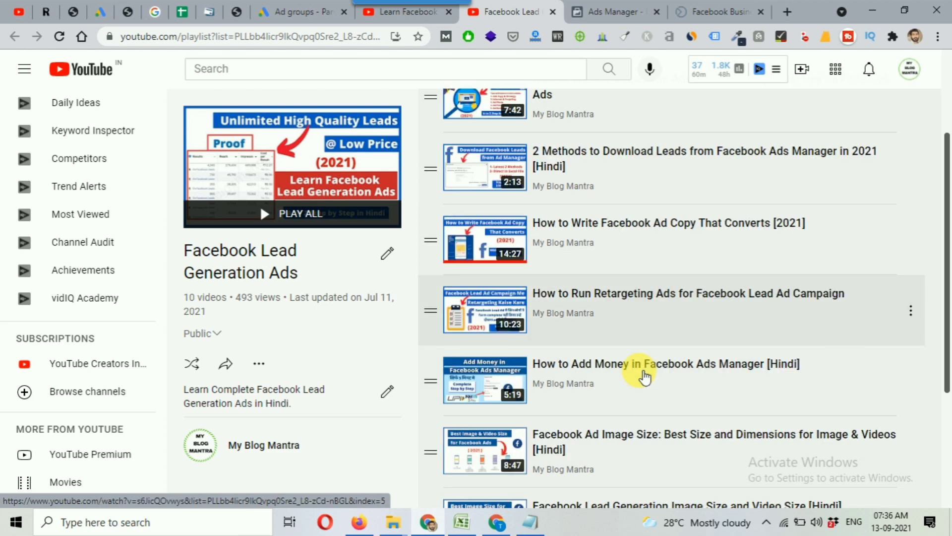
pyautogui.scroll(2, 644, 377)
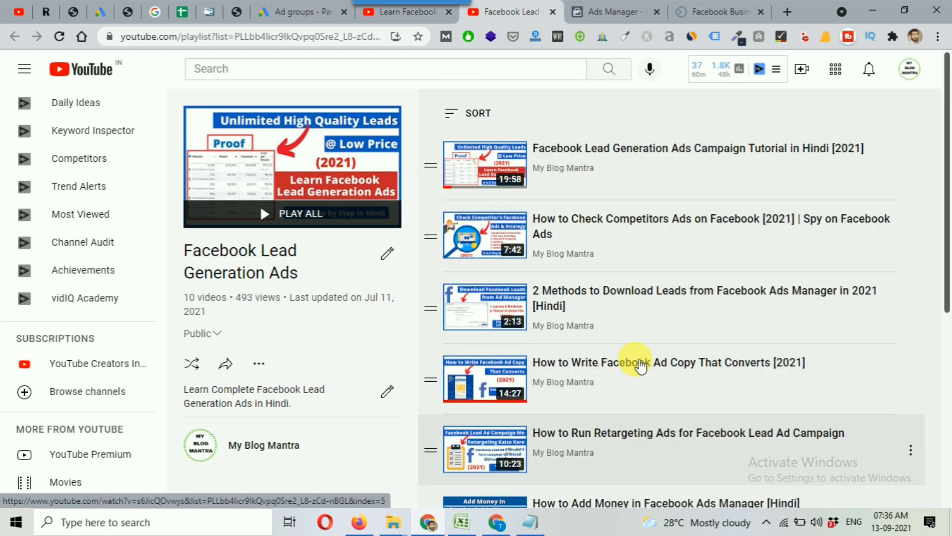
# Switch to Facebook Ads Manager and highlight the line "Target audience for preschool facebook ads" in the Notepad notes
pyautogui.click(606, 9)
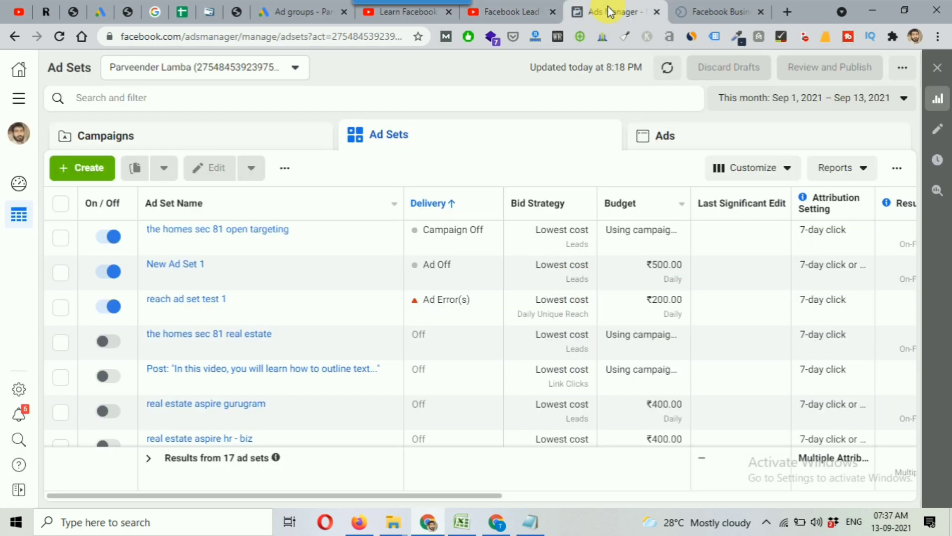
pyautogui.click(518, 529)
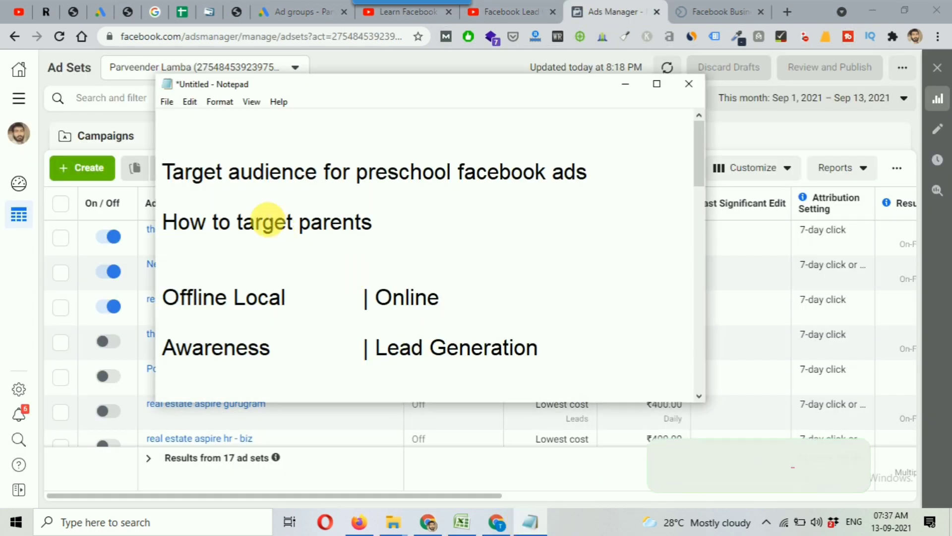
pyautogui.moveTo(164, 172); pyautogui.dragTo(601, 175)
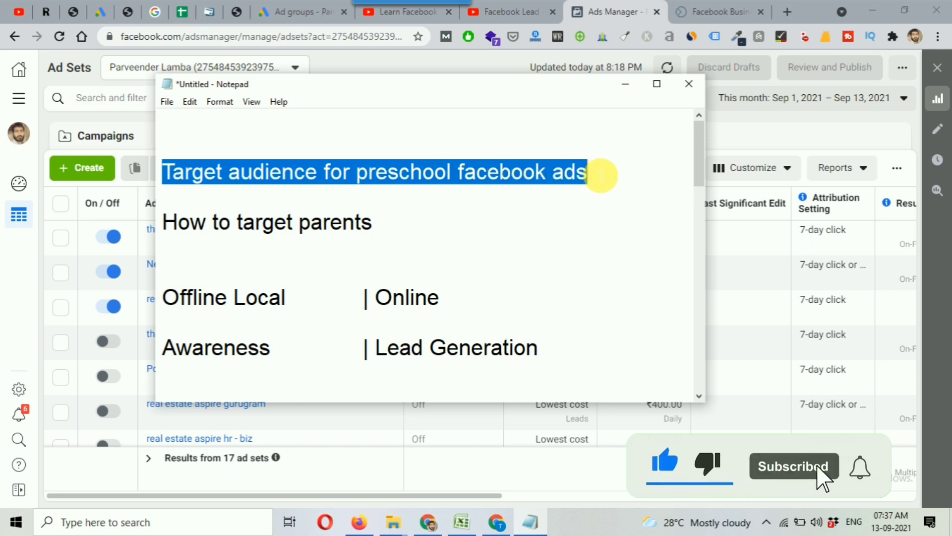
pyautogui.click(623, 84)
# Create a new campaign with the Lead generation objective and continue to its draft settings
pyautogui.click(72, 167)
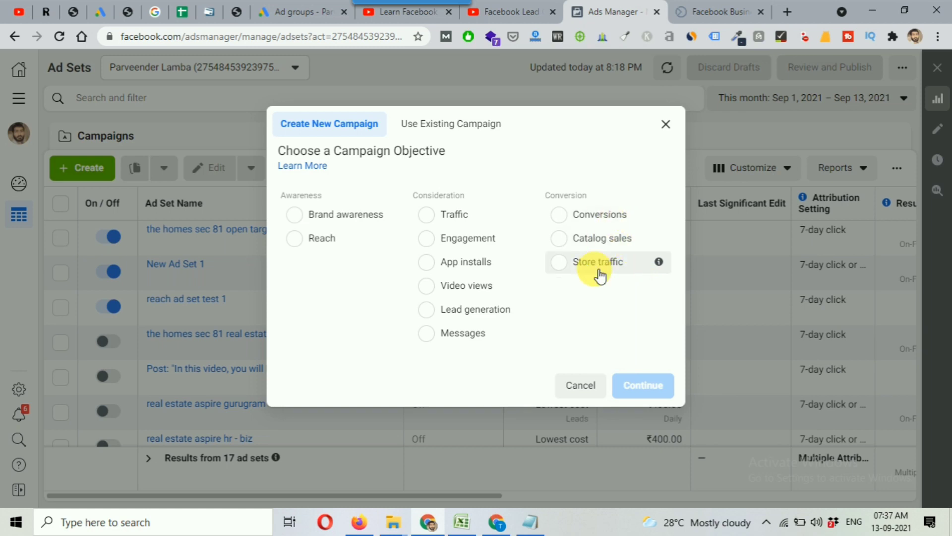
pyautogui.click(474, 320)
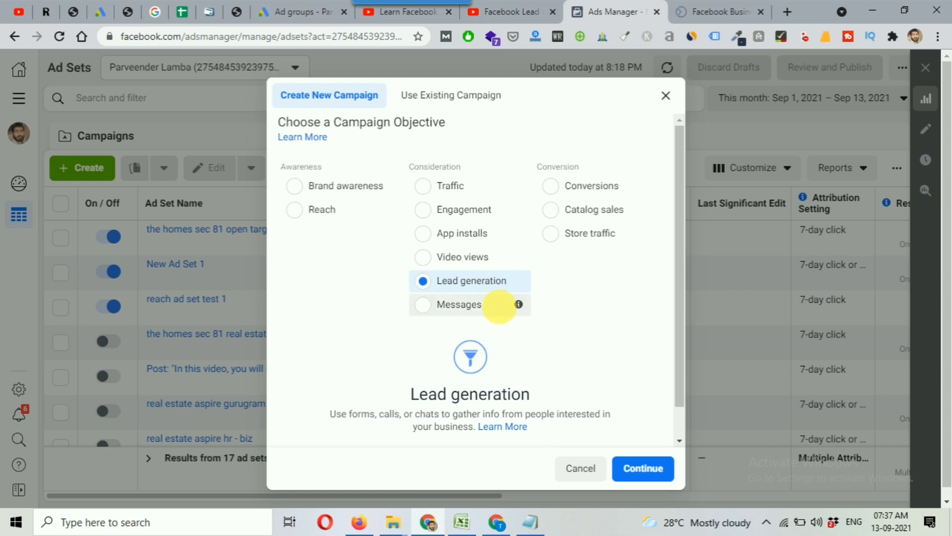
pyautogui.moveTo(515, 305)
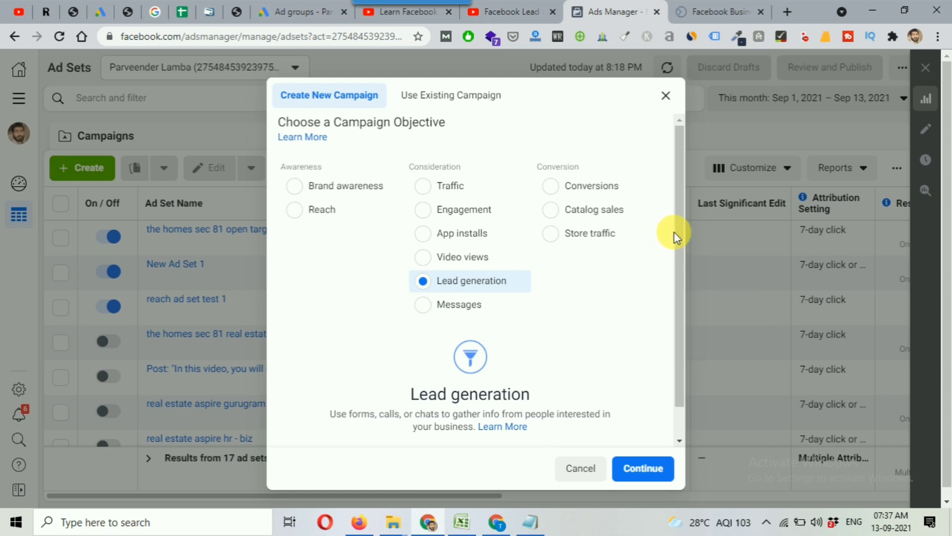
pyautogui.moveTo(680, 232); pyautogui.dragTo(677, 262)
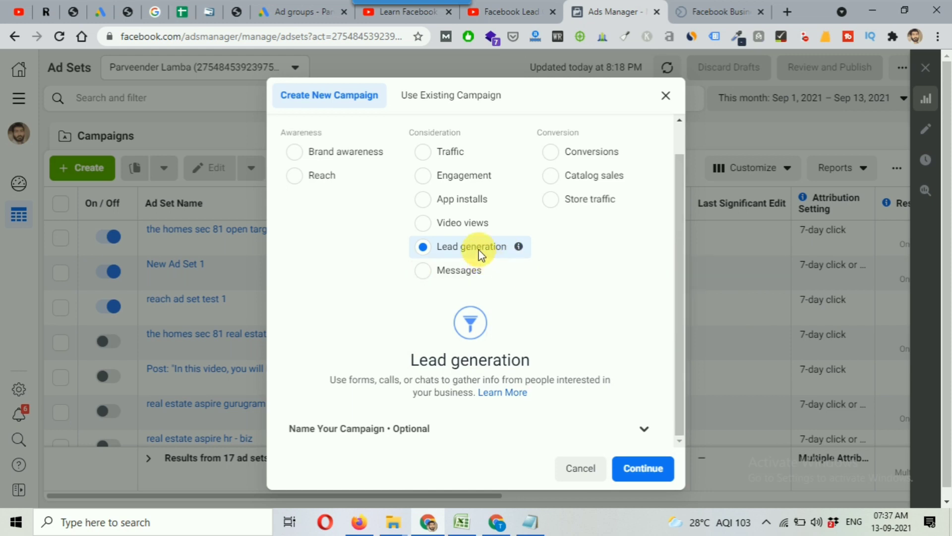
pyautogui.click(643, 468)
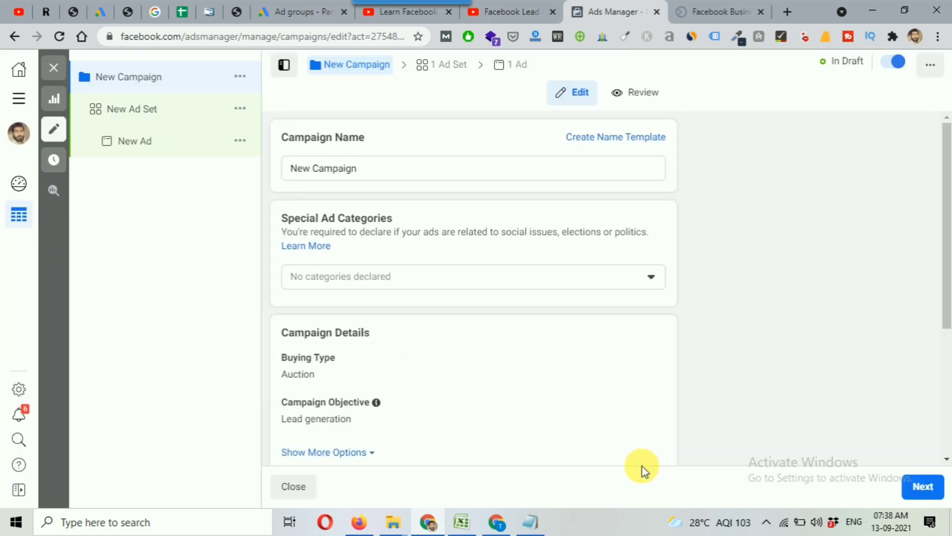
# Open the new ad set and choose My Blog Mantra as the Facebook Page to promote
pyautogui.click(446, 75)
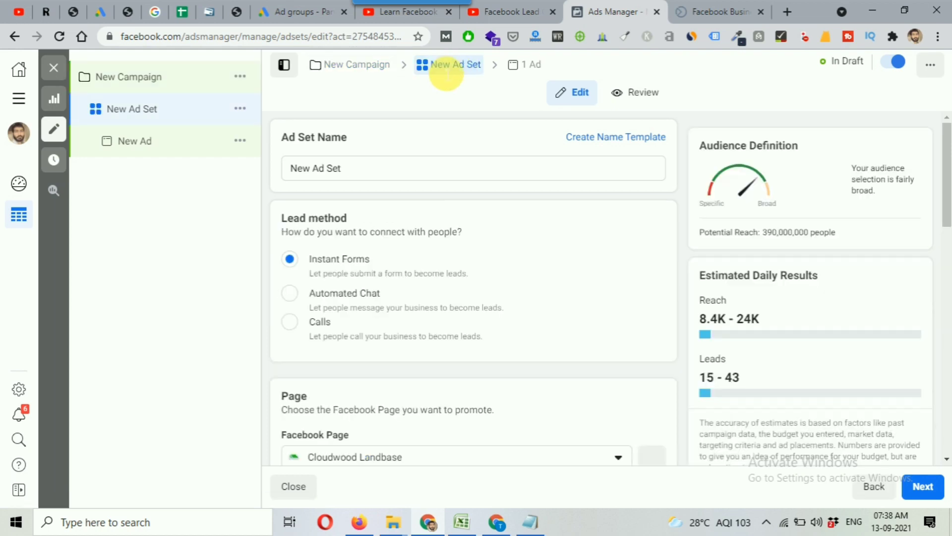
pyautogui.scroll(-1, 477, 238)
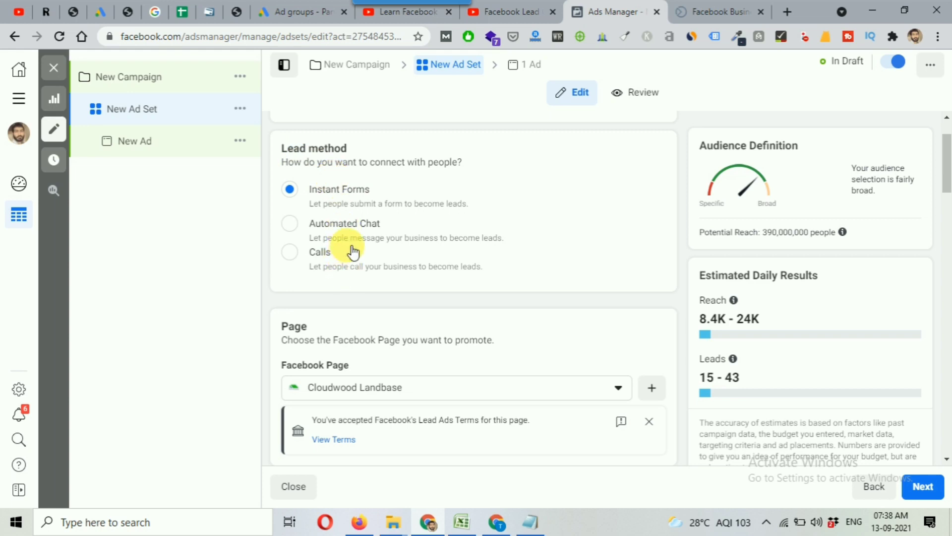
pyautogui.scroll(-3, 354, 253)
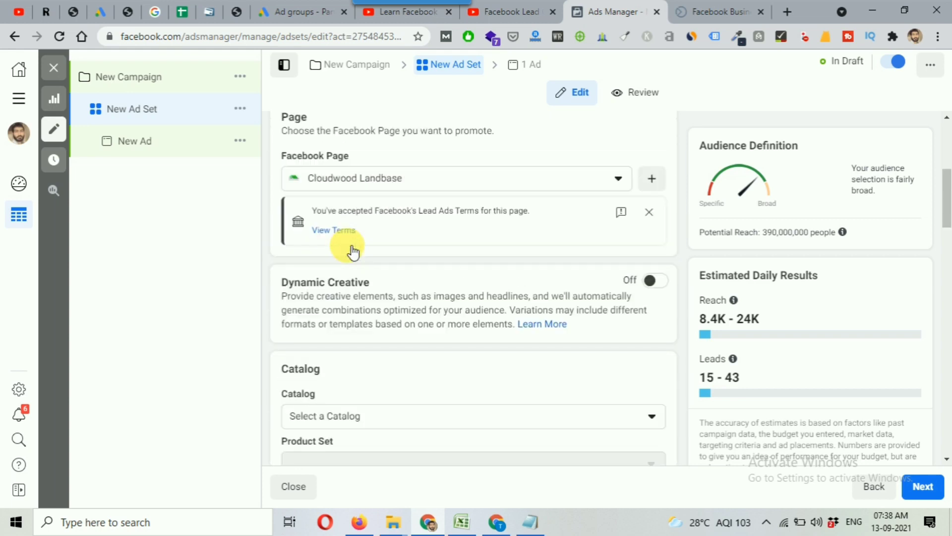
pyautogui.click(552, 177)
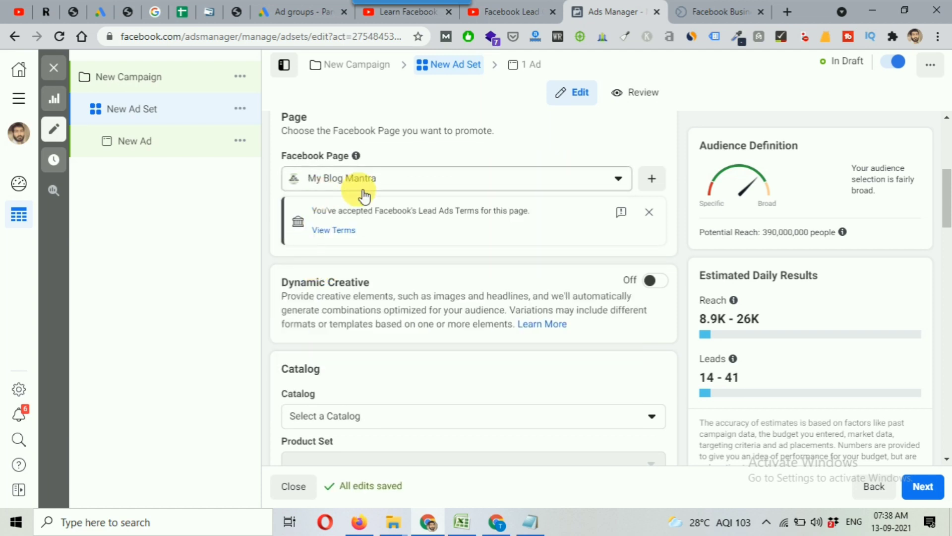
# Set the ad set's audience location to the state of Delhi, India
pyautogui.scroll(-4, 409, 257)
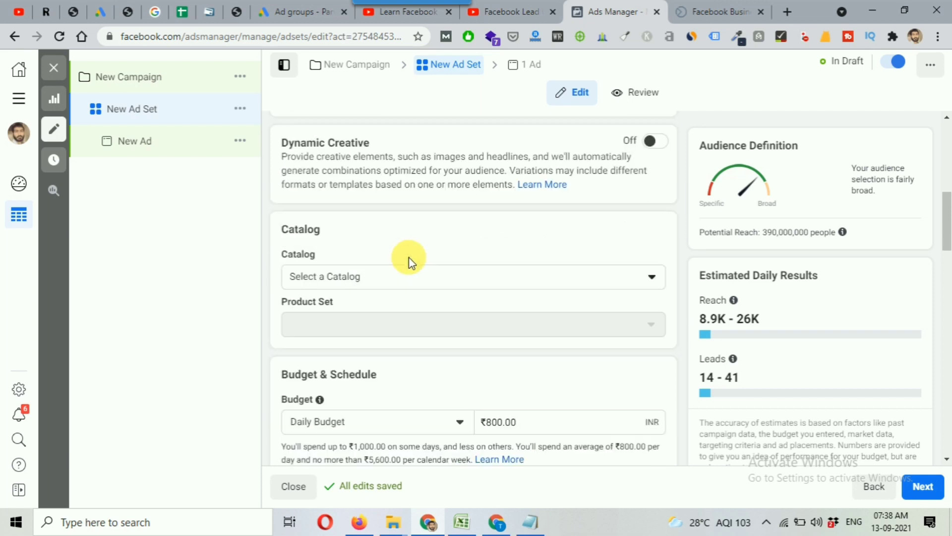
pyautogui.scroll(-4, 409, 257)
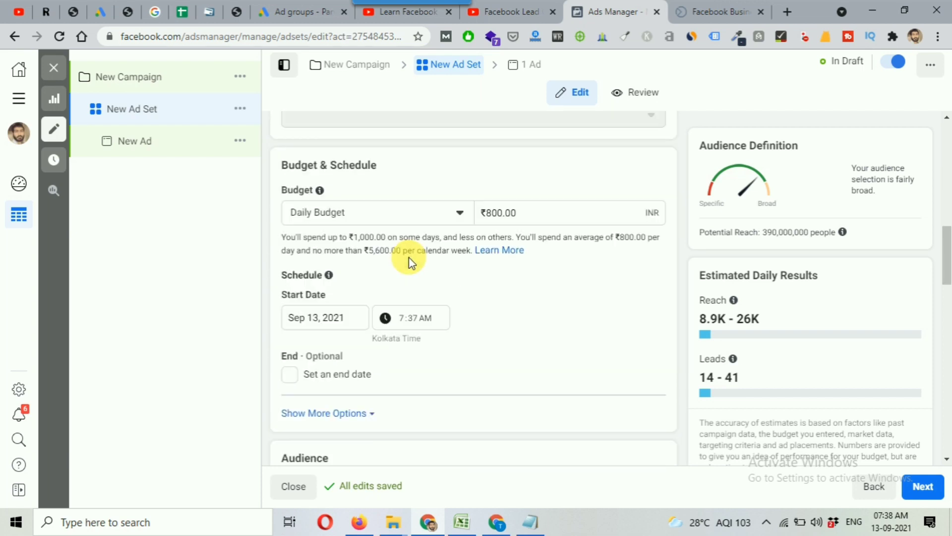
pyautogui.scroll(-5, 408, 257)
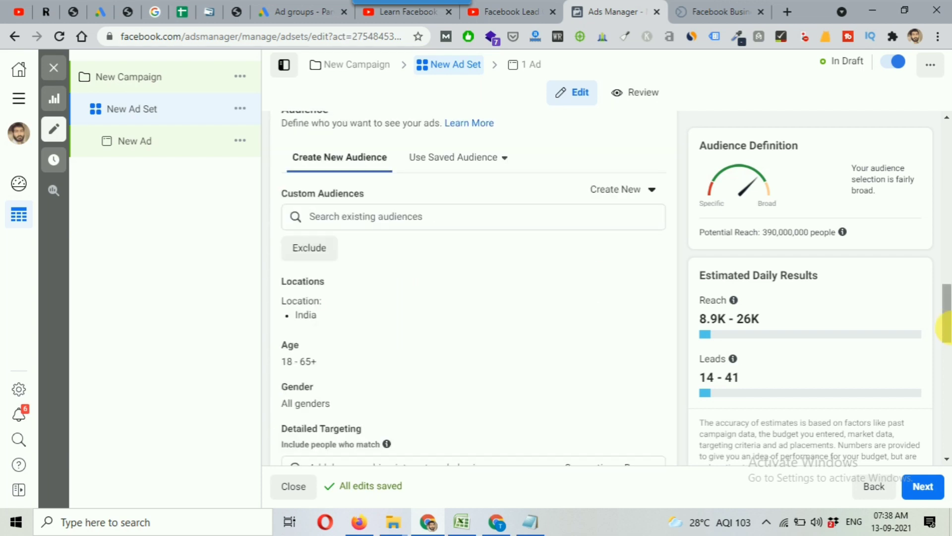
pyautogui.moveTo(948, 325); pyautogui.dragTo(947, 325)
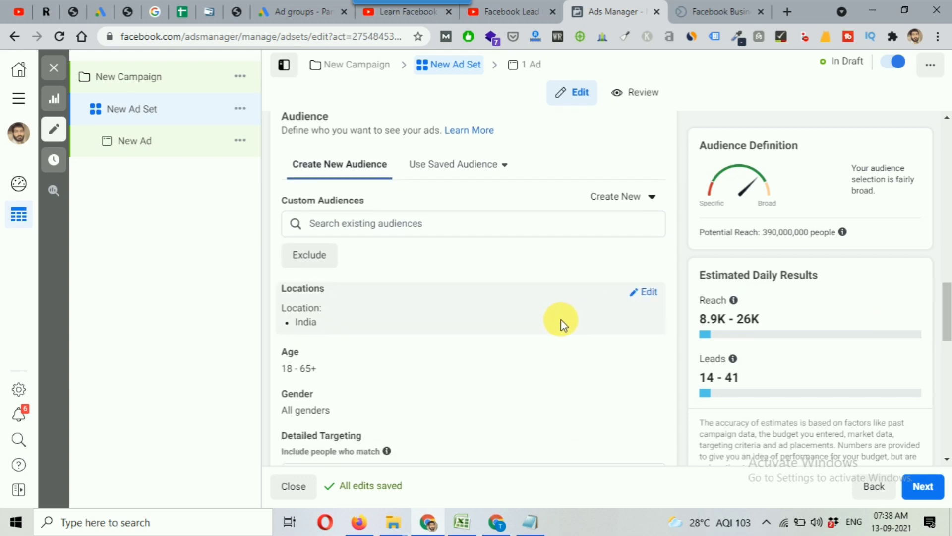
pyautogui.scroll(-1, 560, 315)
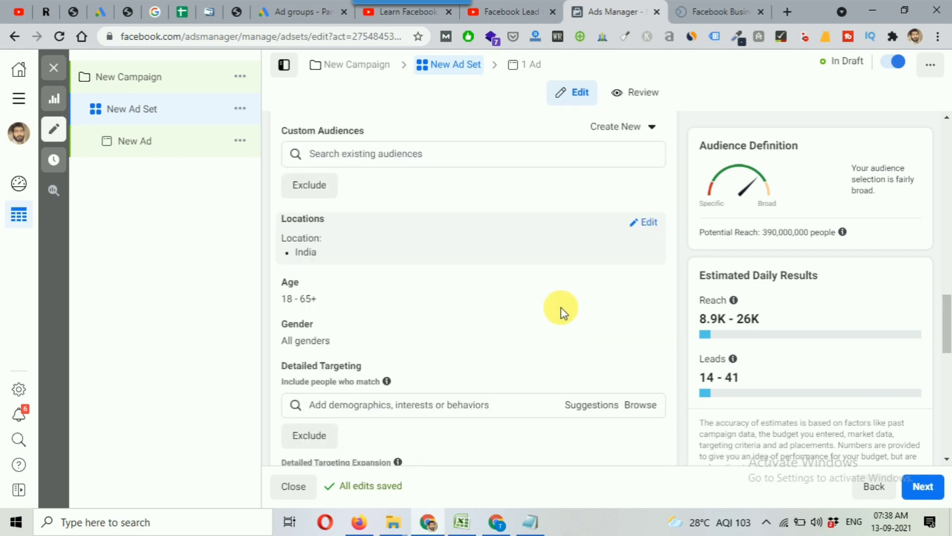
pyautogui.click(650, 222)
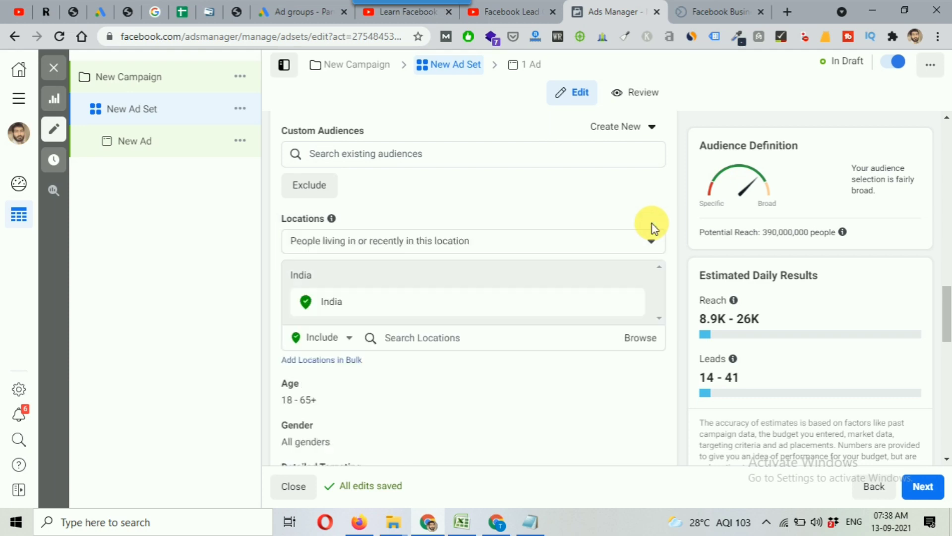
pyautogui.click(454, 342)
pyautogui.write('delhi')
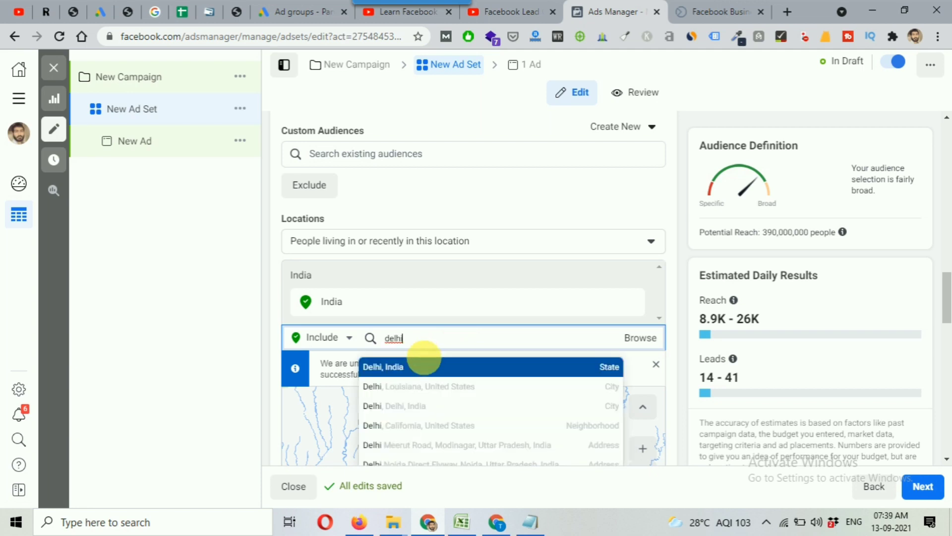
pyautogui.click(611, 371)
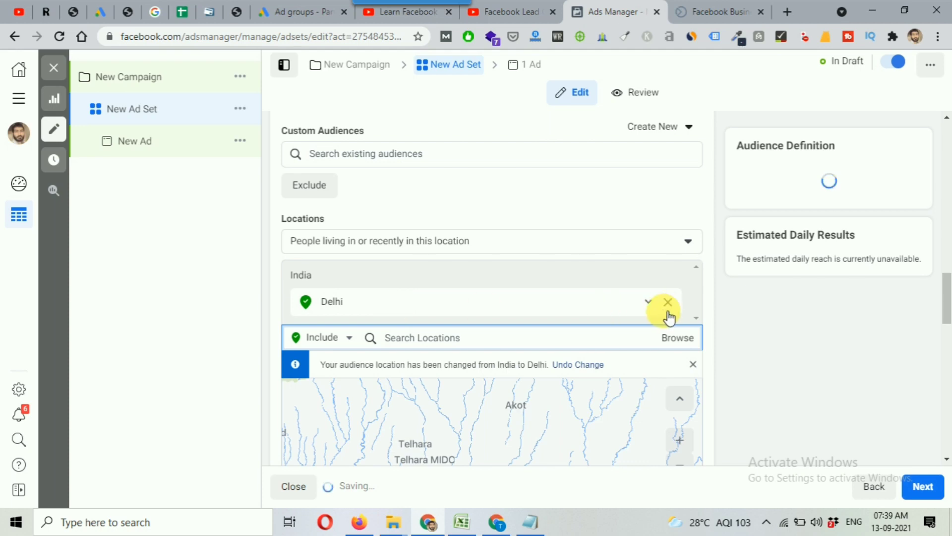
# Set the audience's minimum age to 25
pyautogui.scroll(-1, 726, 275)
pyautogui.moveTo(778, 244)
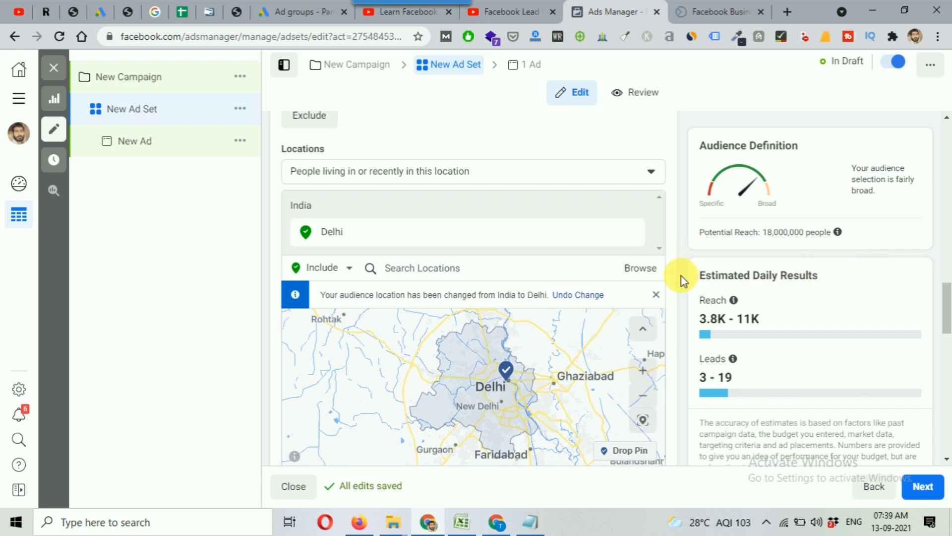
pyautogui.scroll(-3, 681, 276)
pyautogui.scroll(-3, 681, 277)
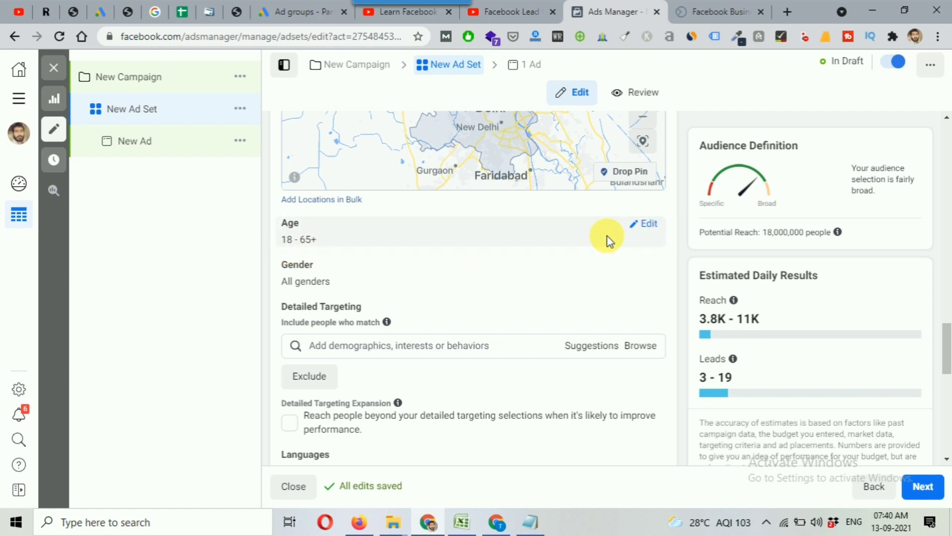
pyautogui.click(644, 226)
pyautogui.click(326, 245)
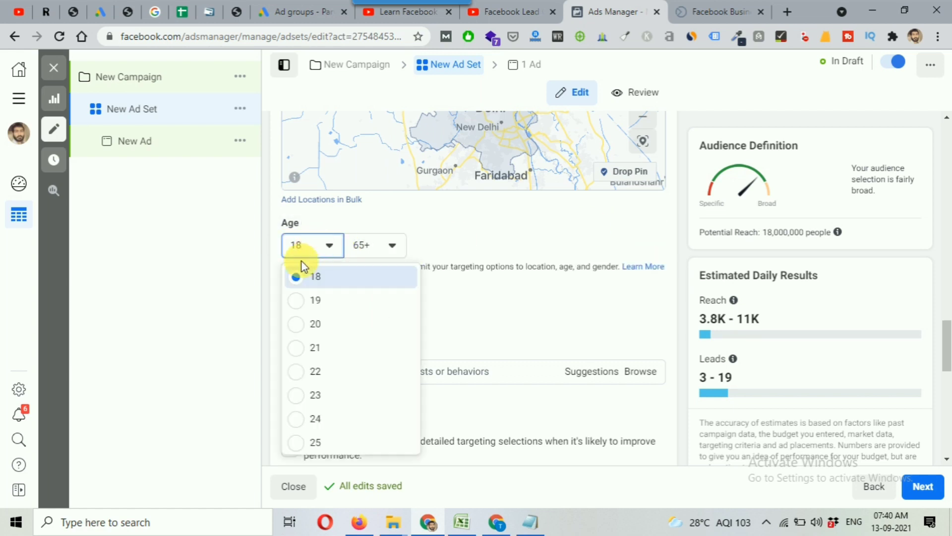
pyautogui.scroll(-1, 323, 407)
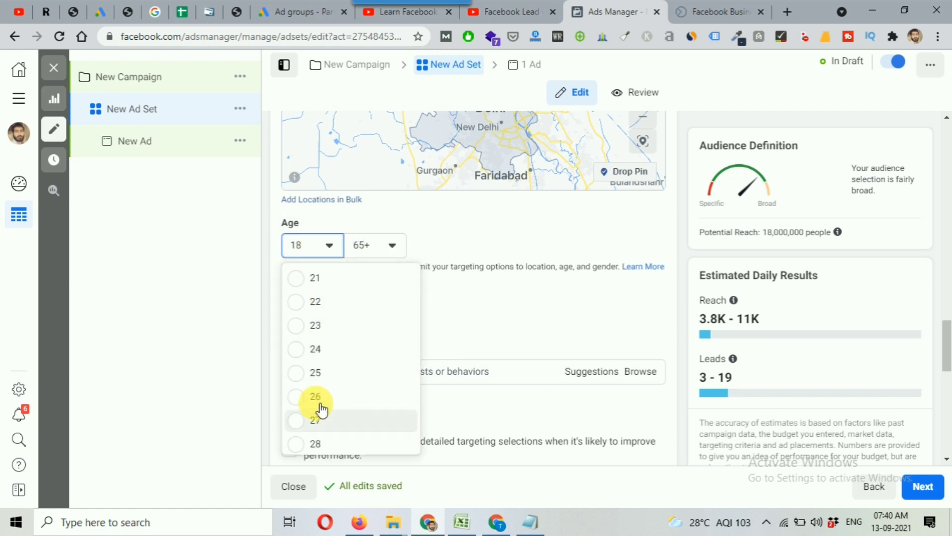
pyautogui.click(380, 373)
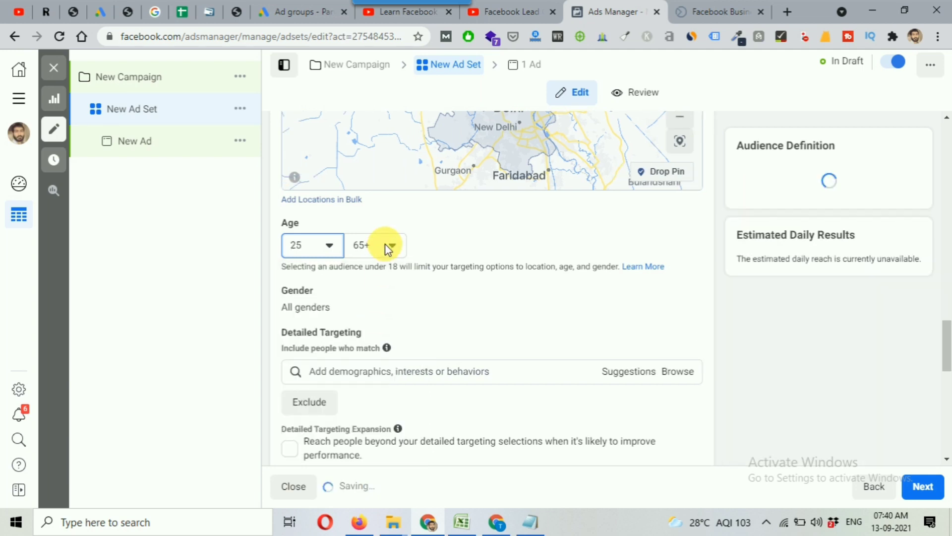
# Set the audience's maximum age to 35
pyautogui.click(373, 246)
pyautogui.click(373, 245)
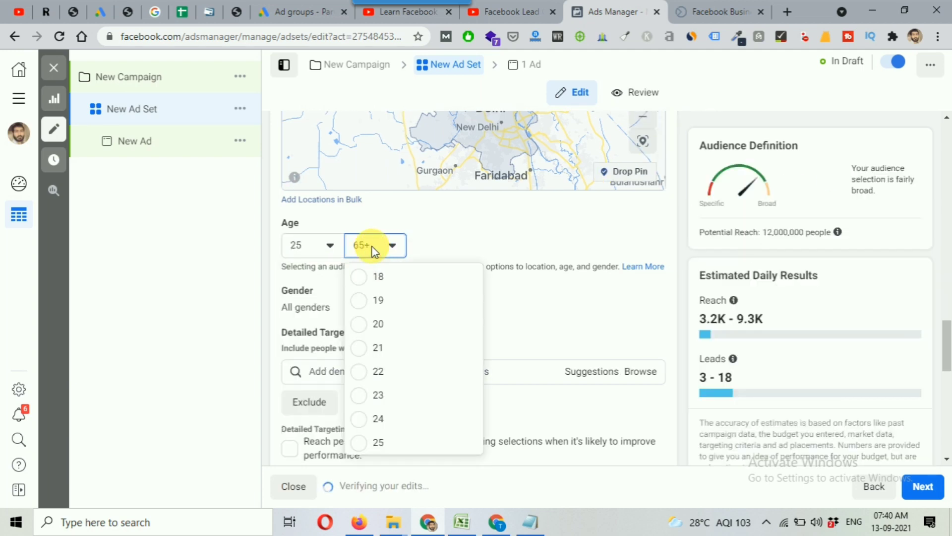
pyautogui.scroll(-14, 389, 342)
pyautogui.scroll(9, 413, 367)
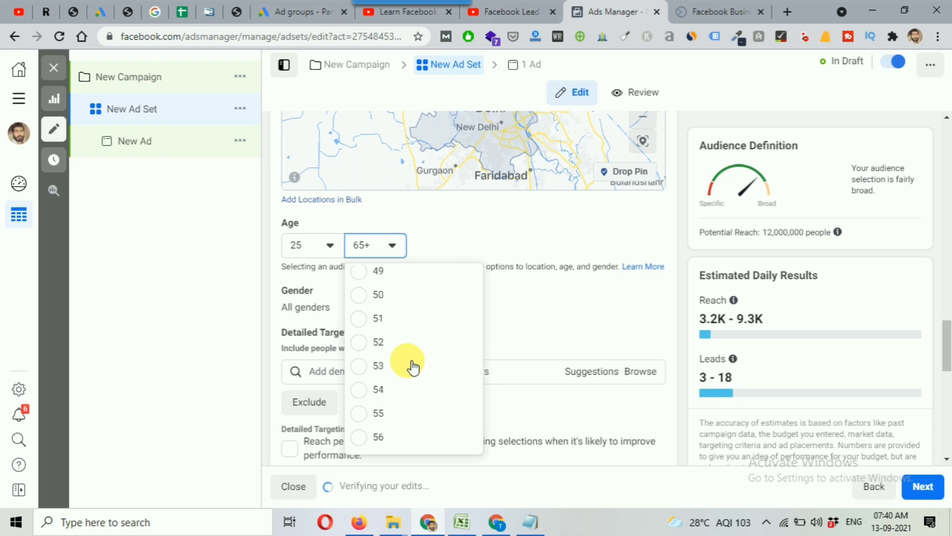
pyautogui.scroll(3, 412, 366)
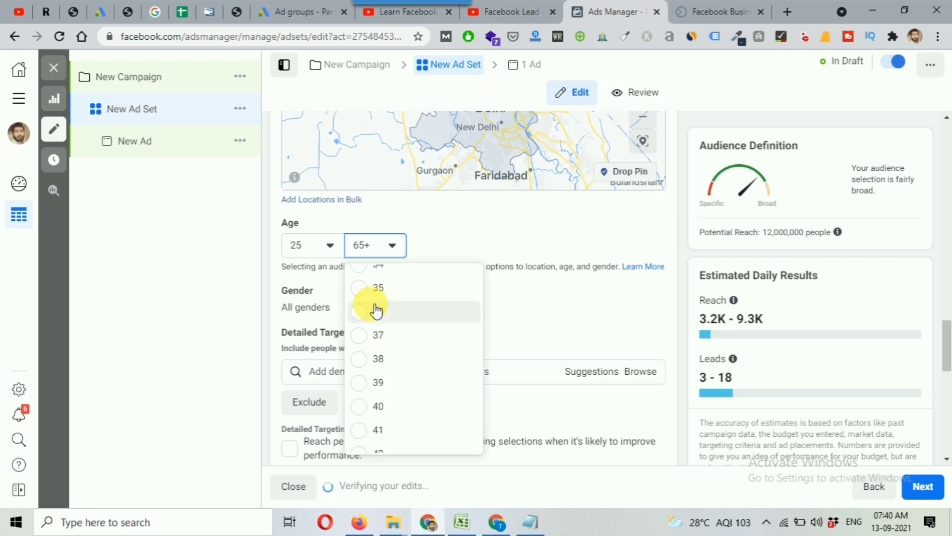
pyautogui.click(365, 293)
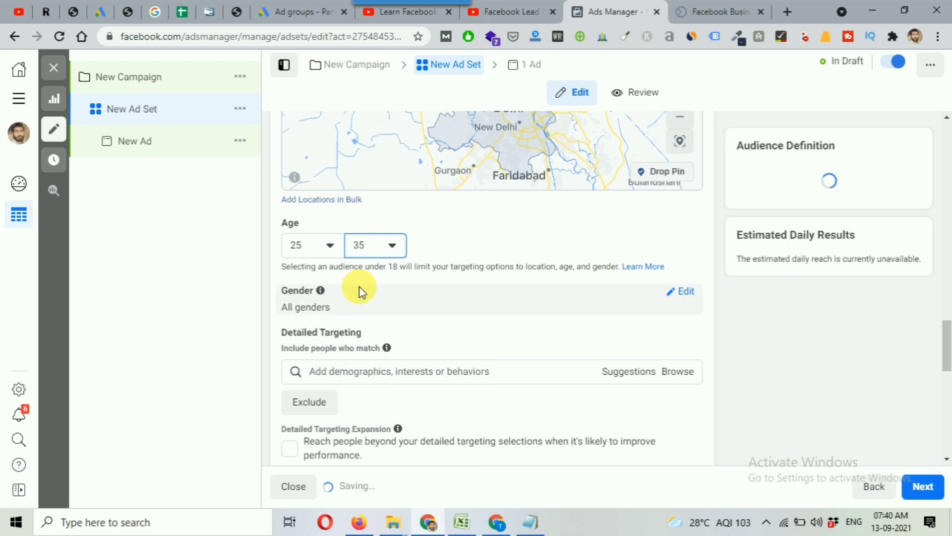
# Open the audience's gender setting to view its All, Men and Women options
pyautogui.scroll(-2, 453, 272)
pyautogui.moveTo(389, 228)
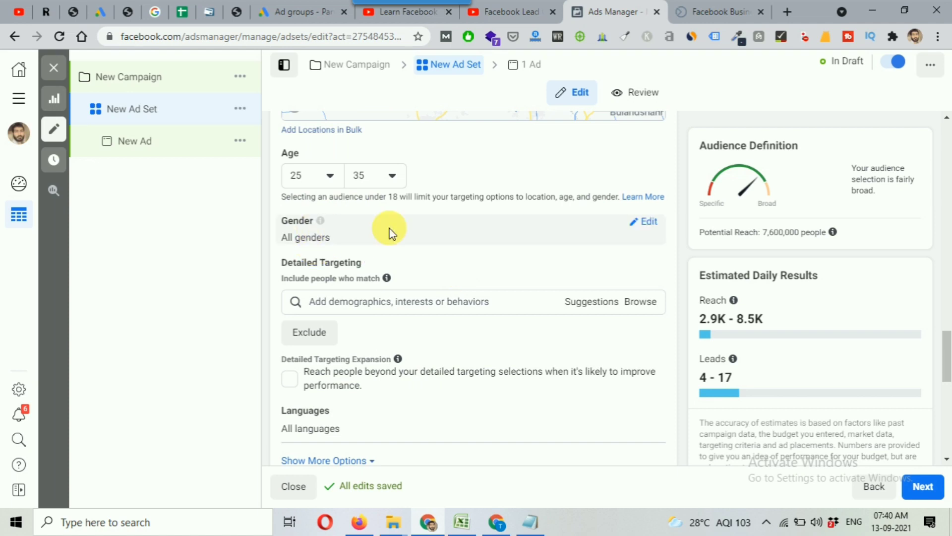
pyautogui.click(647, 223)
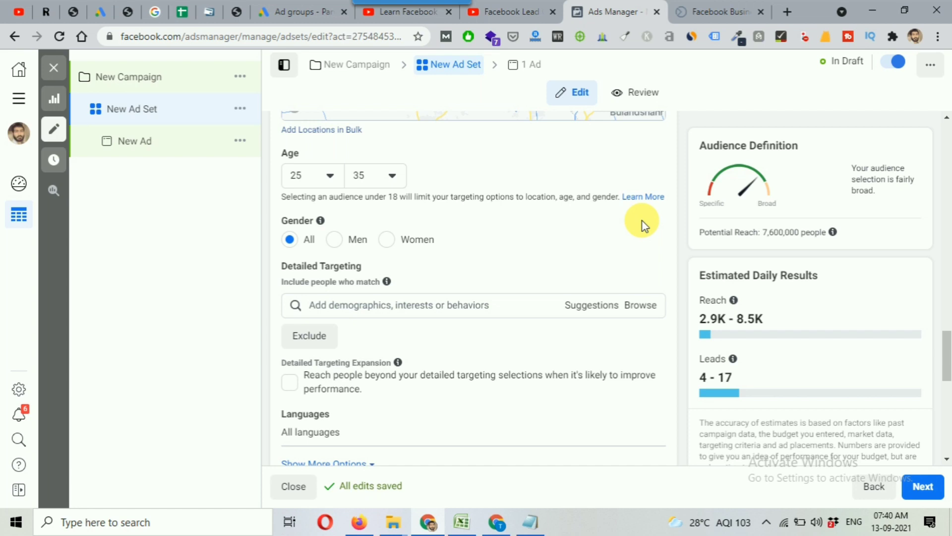
pyautogui.scroll(-1, 540, 242)
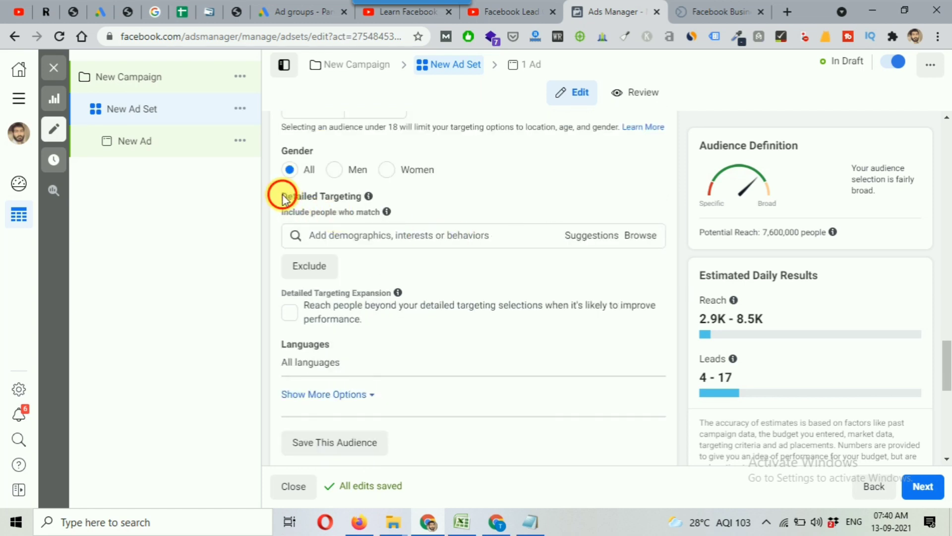
# Include the demographic "Parents with preschoolers (03-05 years)" in the ad set's detailed targeting by searching for "parents"
pyautogui.moveTo(283, 196); pyautogui.dragTo(363, 200)
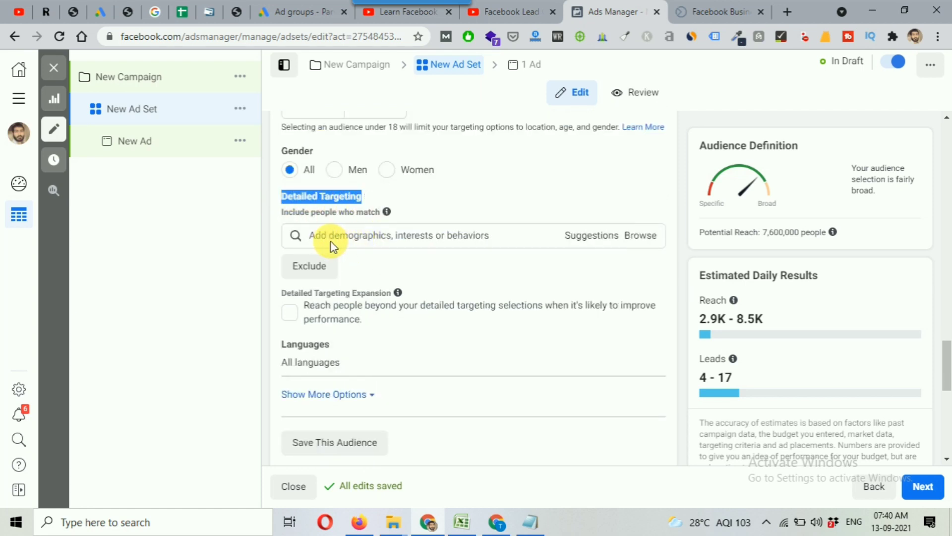
pyautogui.click(544, 265)
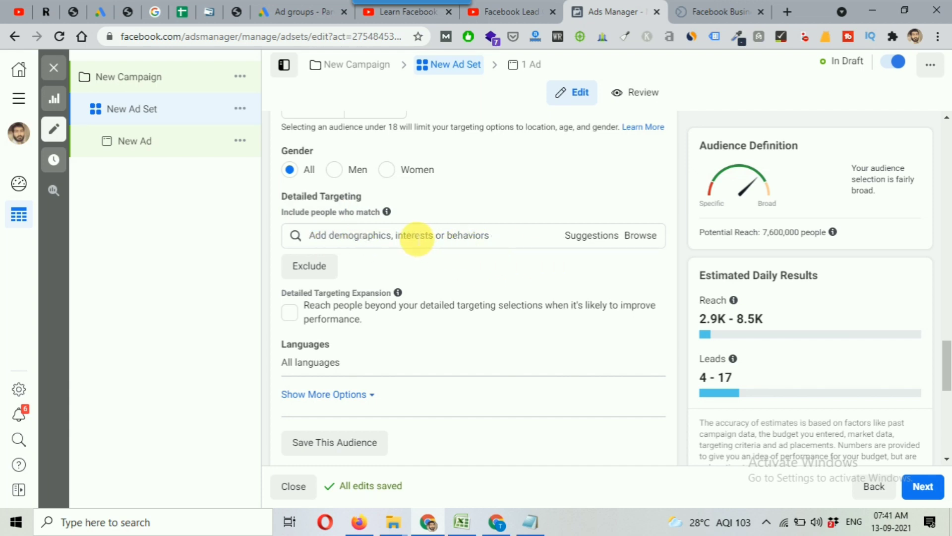
pyautogui.click(415, 237)
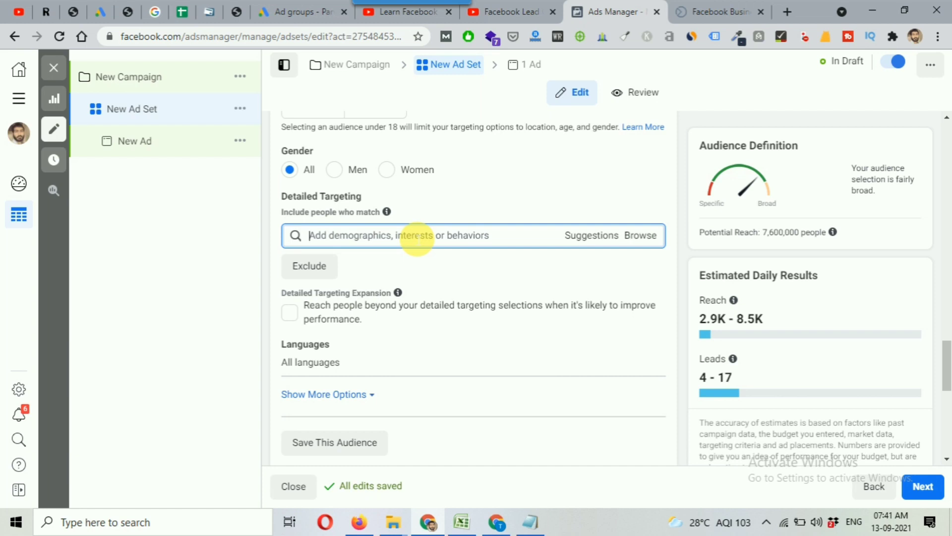
pyautogui.write('parents')
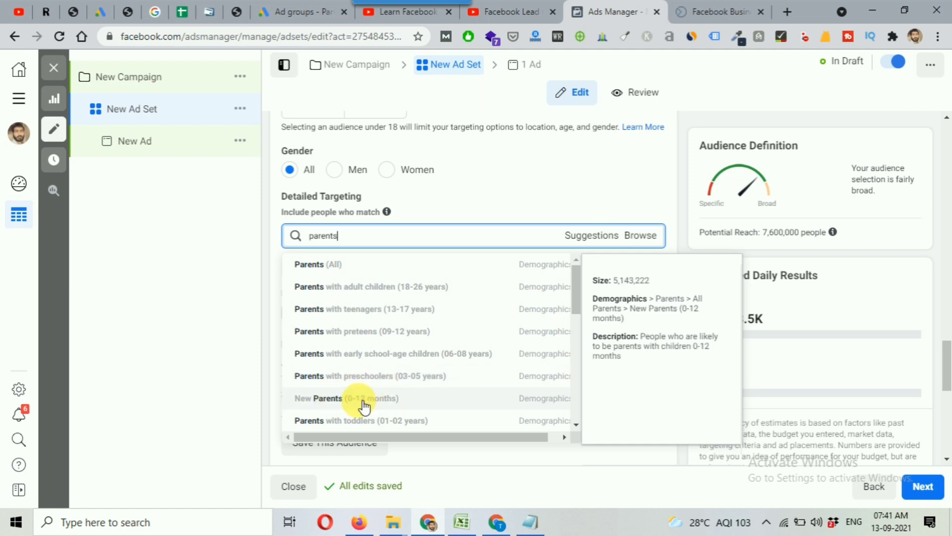
pyautogui.scroll(-3, 362, 379)
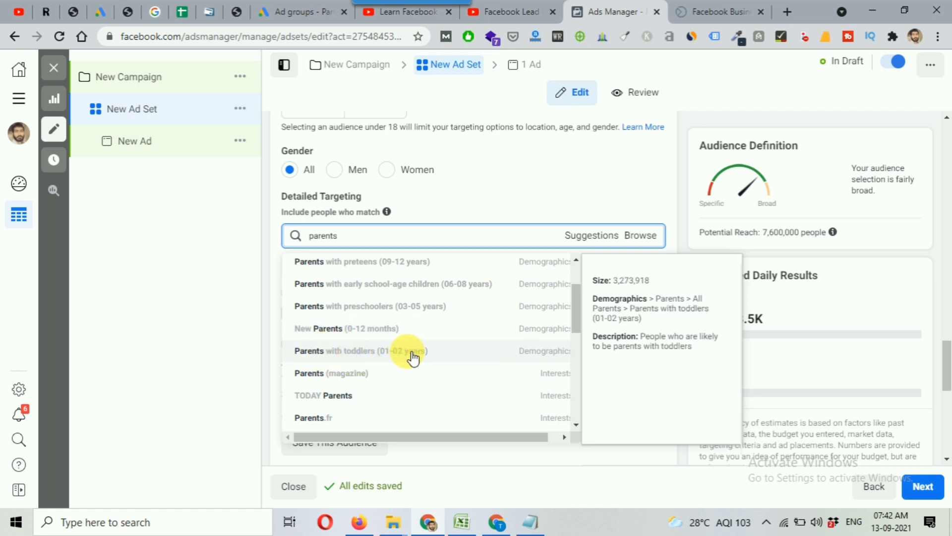
pyautogui.scroll(3, 412, 356)
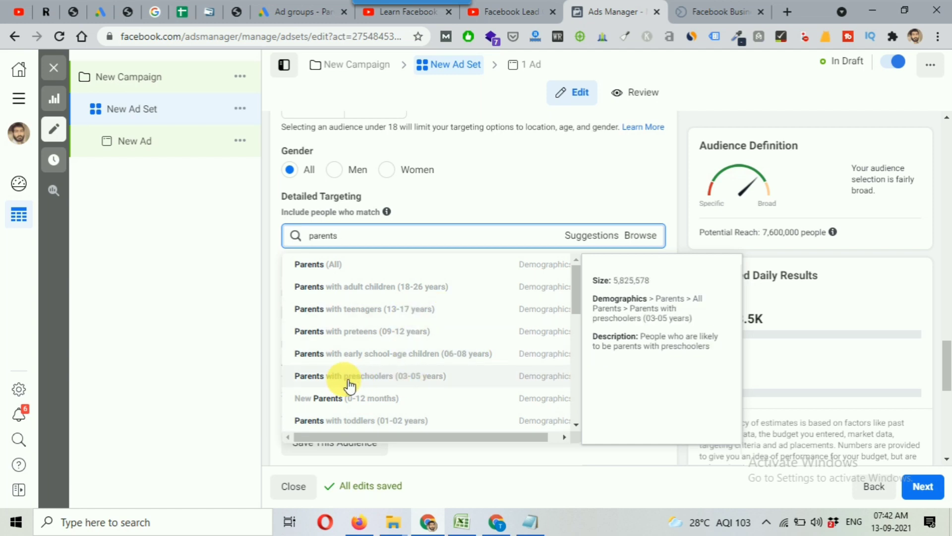
pyautogui.click(391, 377)
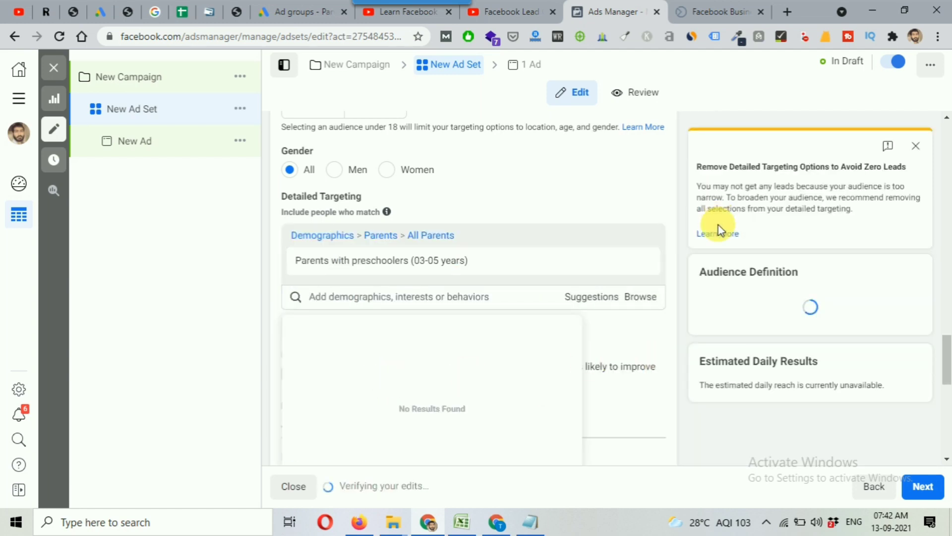
pyautogui.click(688, 290)
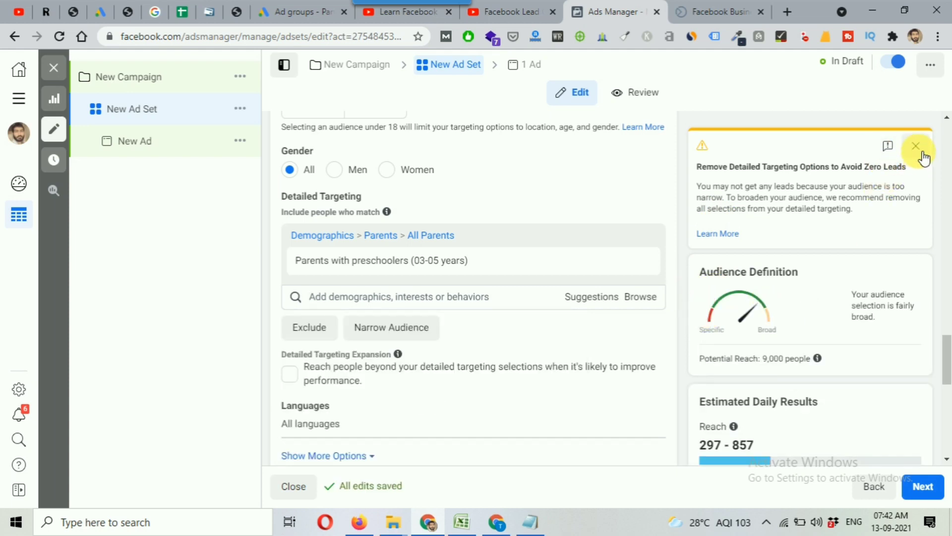
# Add the suggested interest "Preschool" to the people included in the ad set's detailed targeting
pyautogui.scroll(-1, 785, 359)
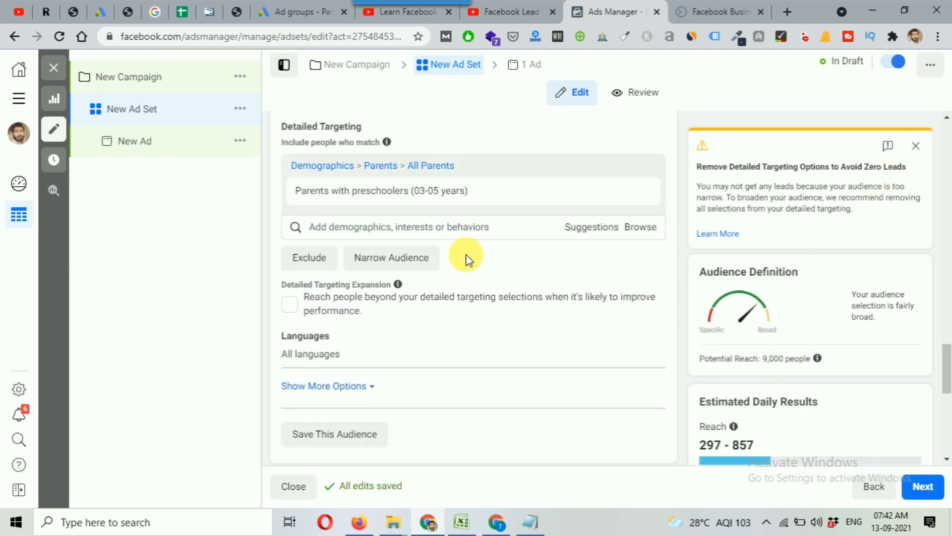
pyautogui.click(399, 230)
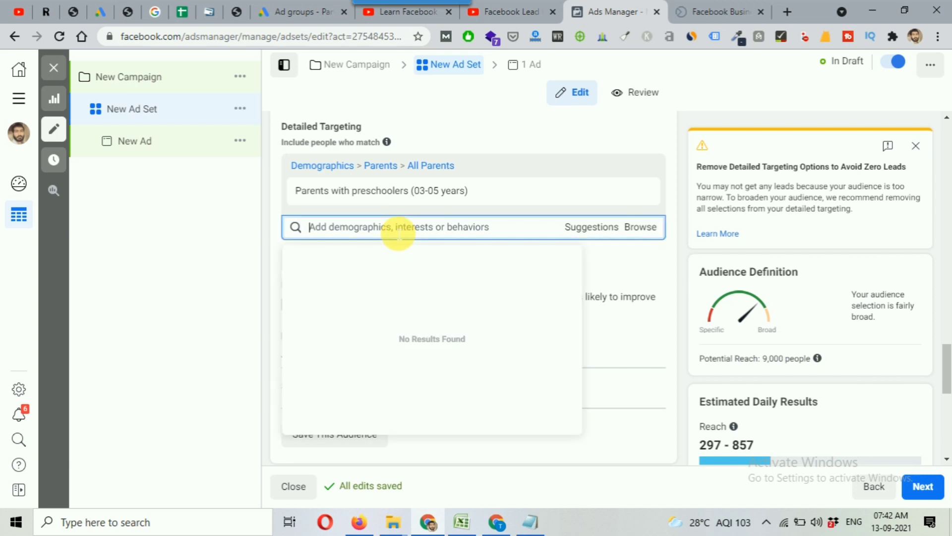
pyautogui.click(598, 228)
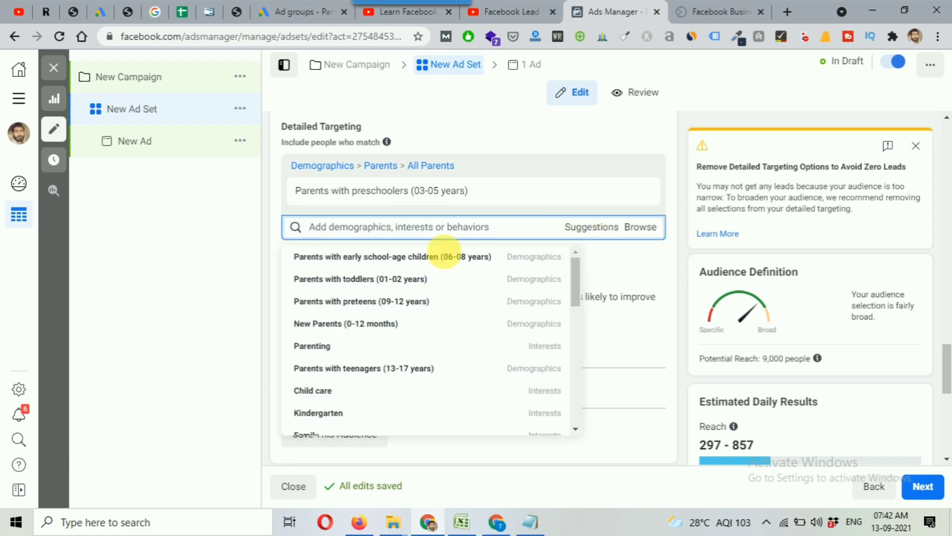
pyautogui.moveTo(404, 330)
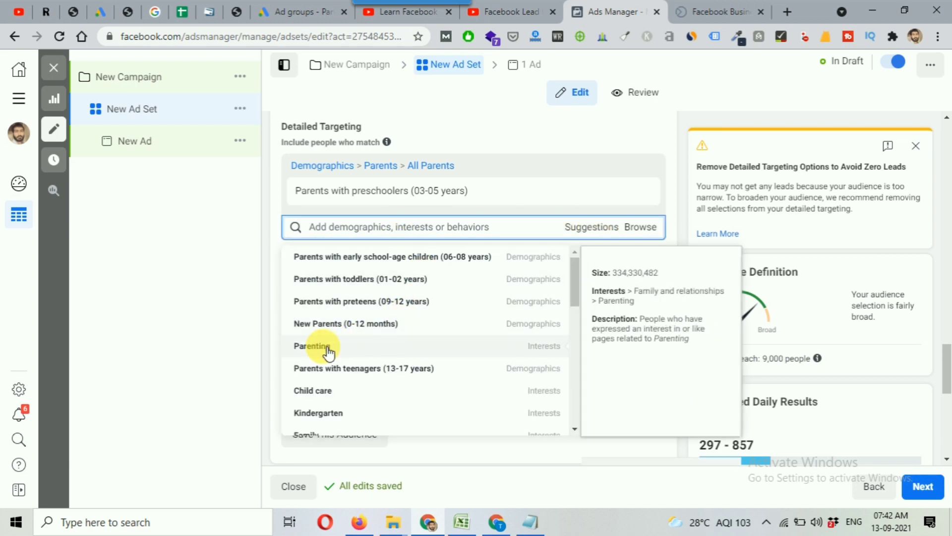
pyautogui.scroll(-1, 326, 353)
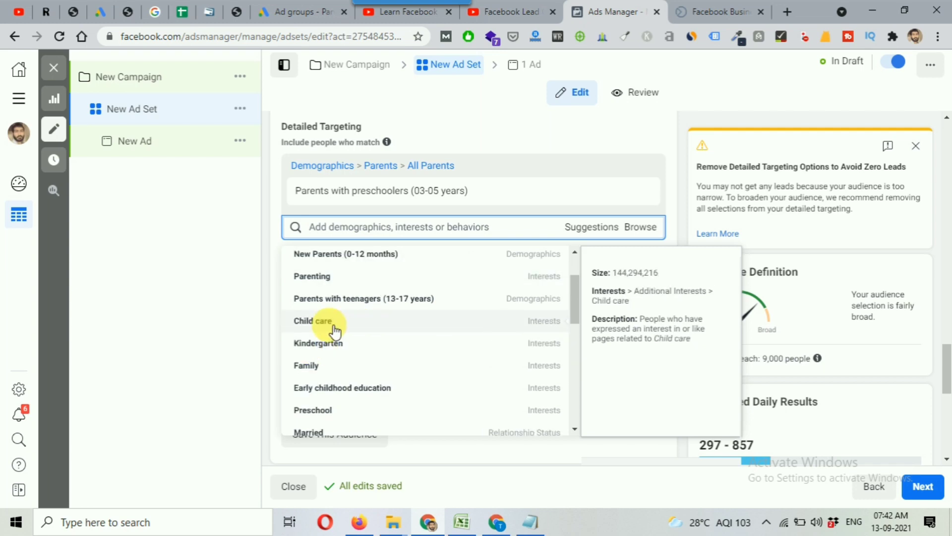
pyautogui.scroll(-1, 326, 351)
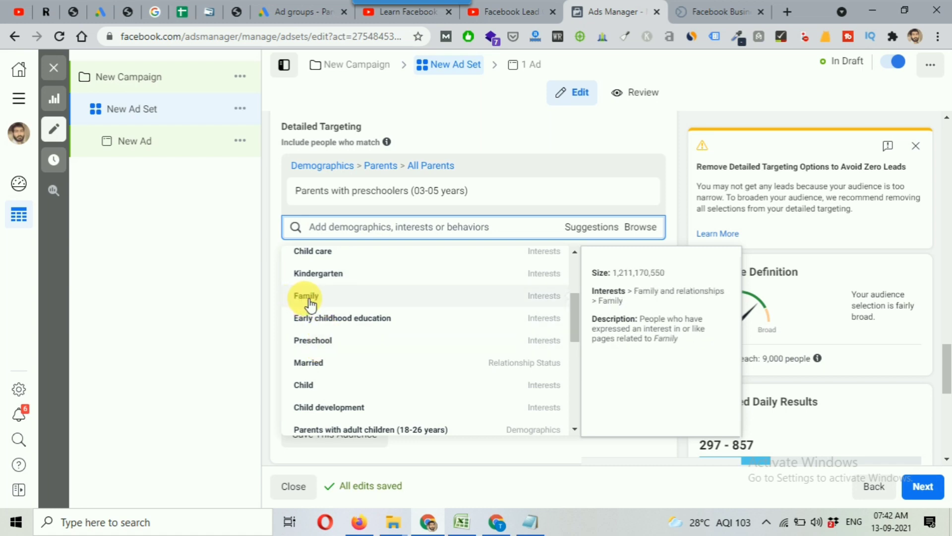
pyautogui.click(321, 342)
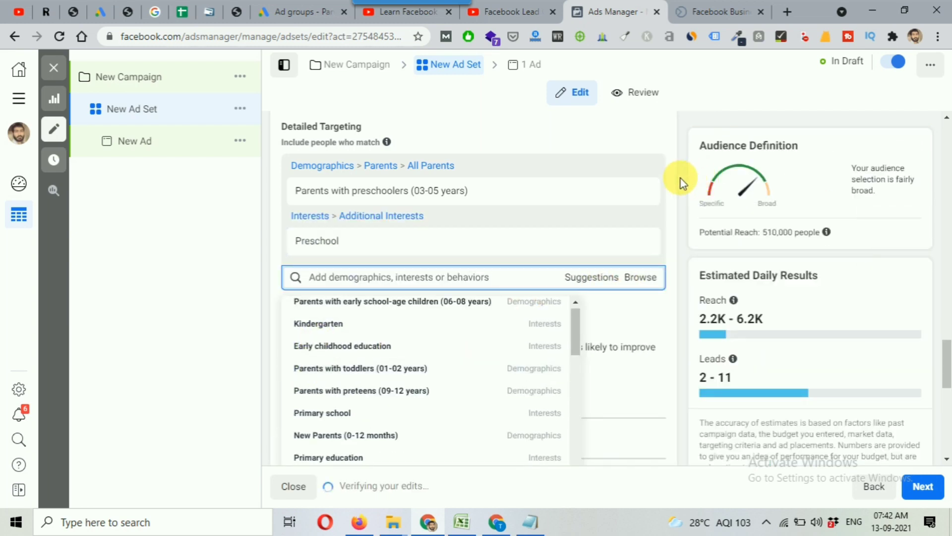
pyautogui.click(680, 179)
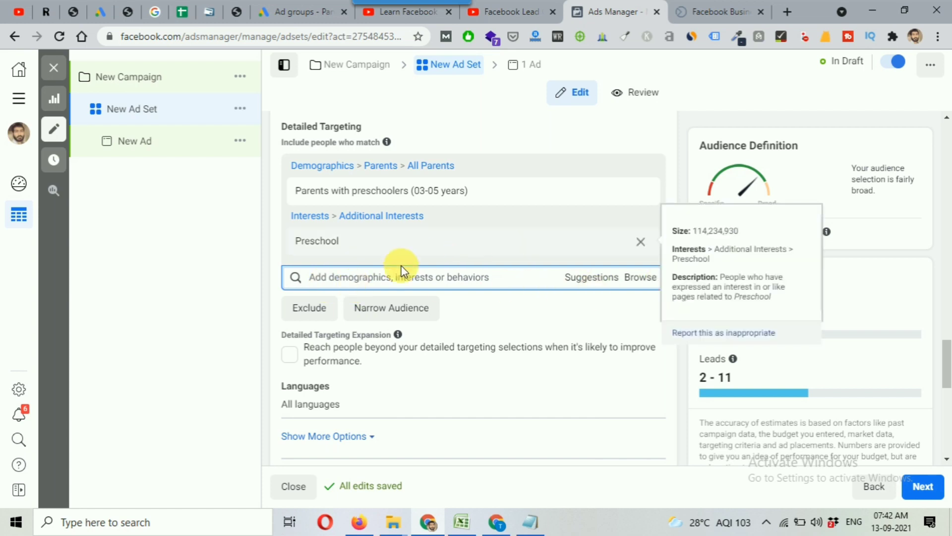
# Look through the further detailed targeting suggestions related to parents with preschoolers and preschool
pyautogui.click(593, 278)
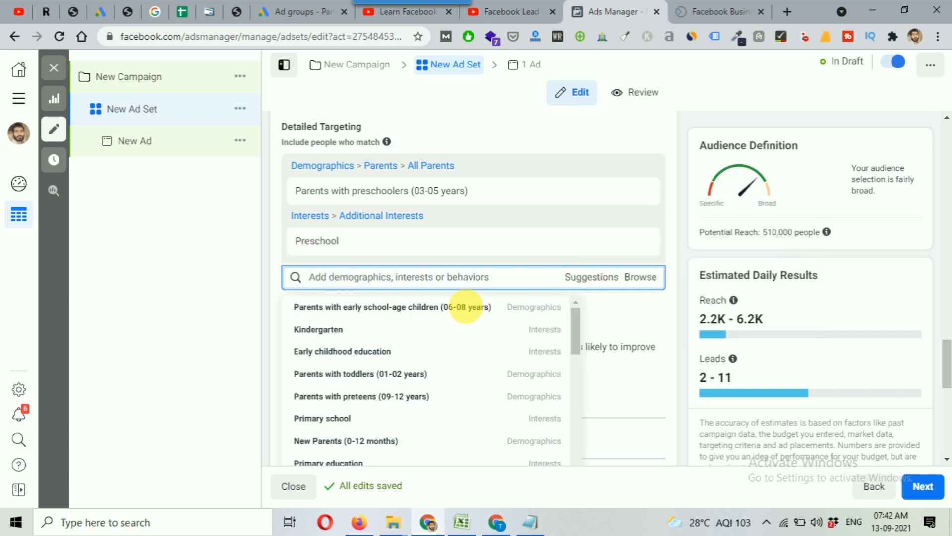
pyautogui.scroll(-2, 371, 359)
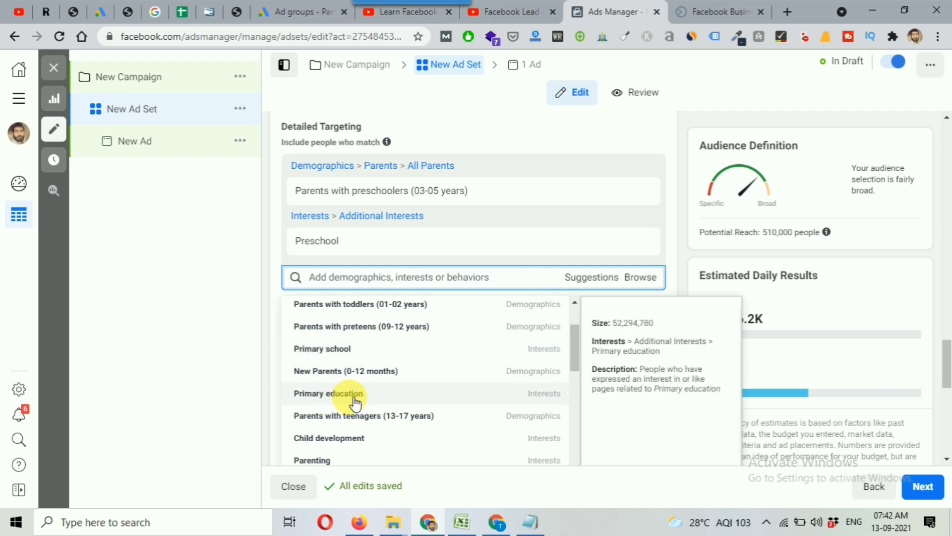
pyautogui.scroll(-2, 354, 402)
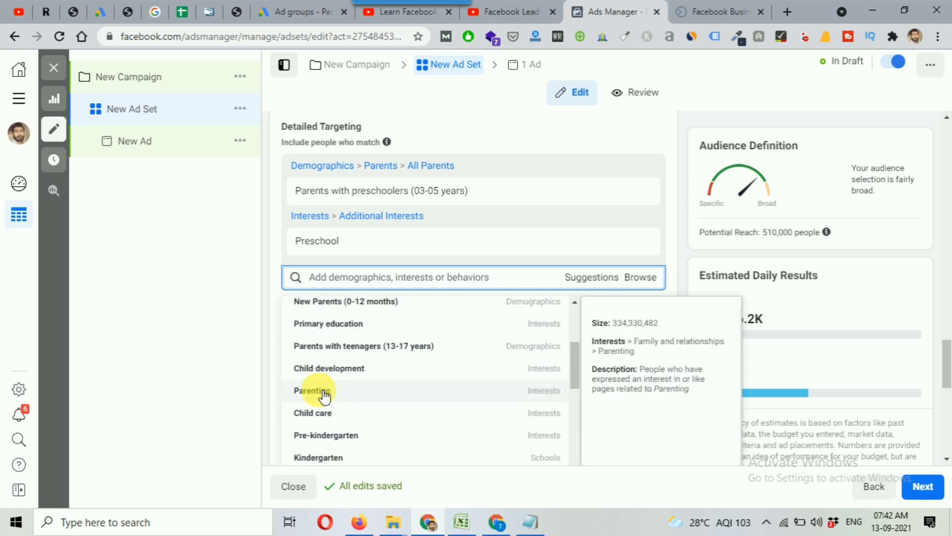
pyautogui.click(667, 185)
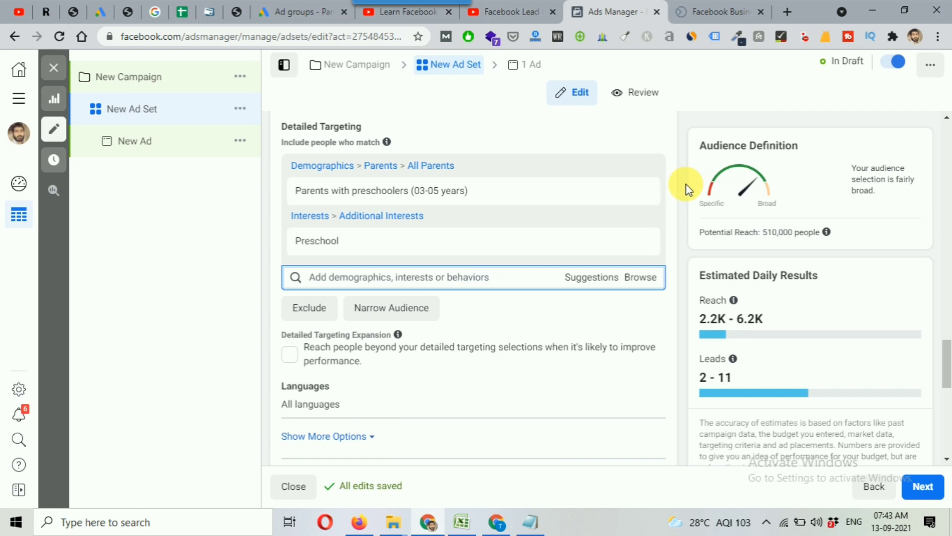
# Narrow the audience to people who must also match the interest "Parenting", and dismiss the ad set warning
pyautogui.scroll(-1, 673, 302)
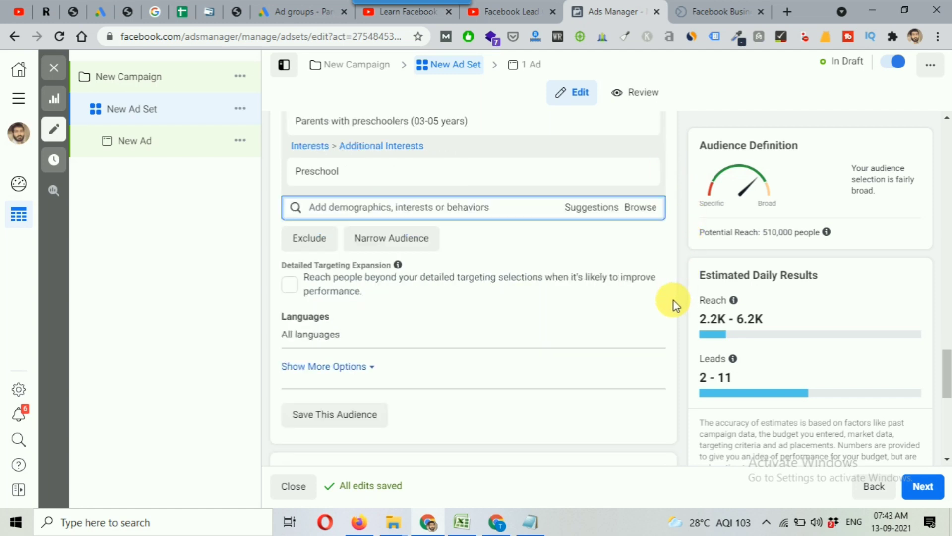
pyautogui.scroll(1, 570, 296)
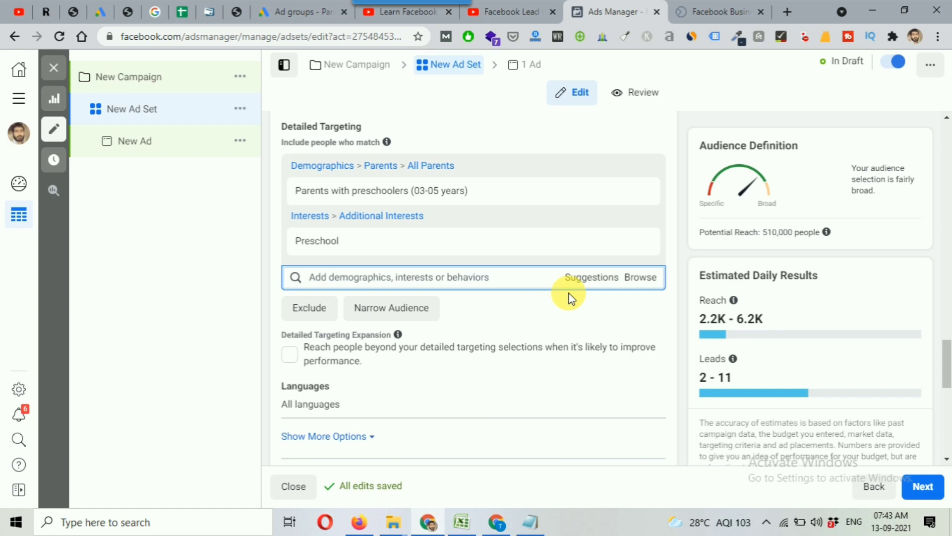
pyautogui.click(409, 313)
pyautogui.write('pa')
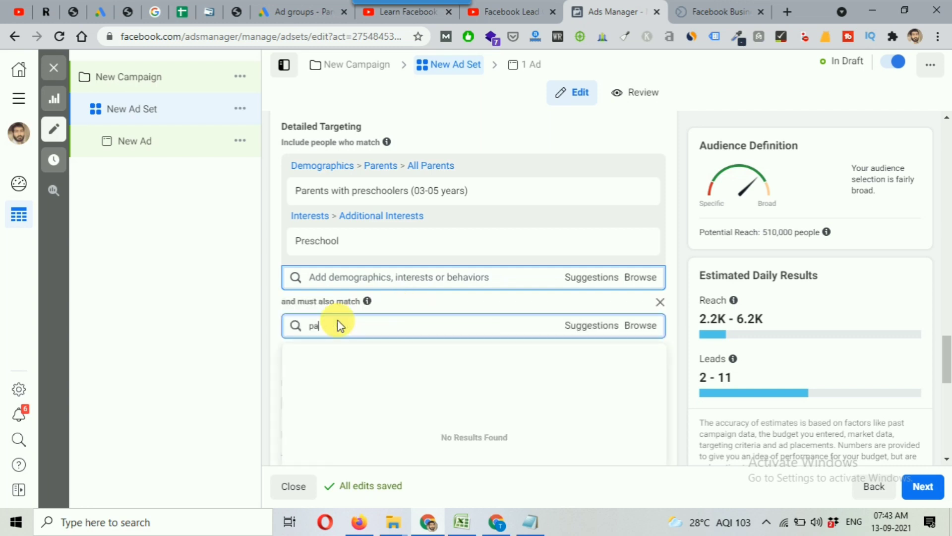
pyautogui.write('renting')
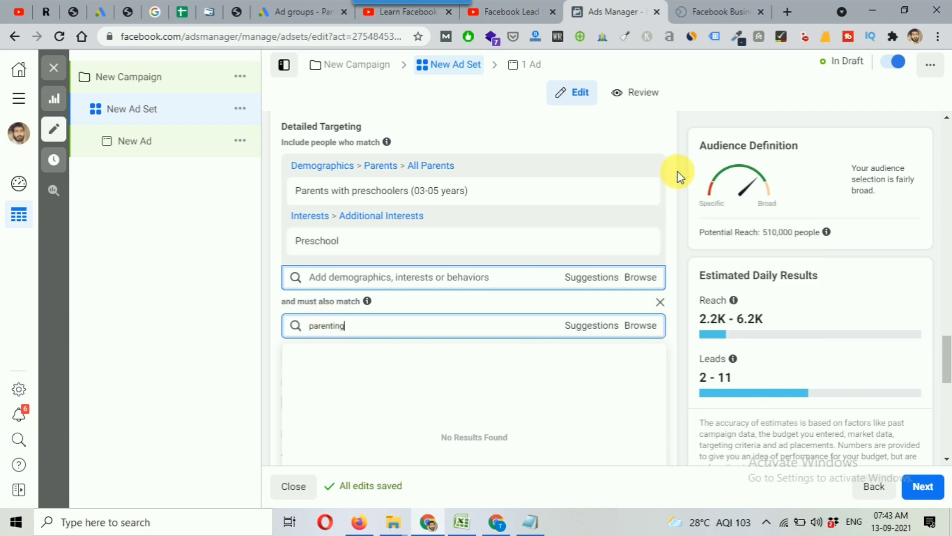
pyautogui.scroll(-1, 677, 171)
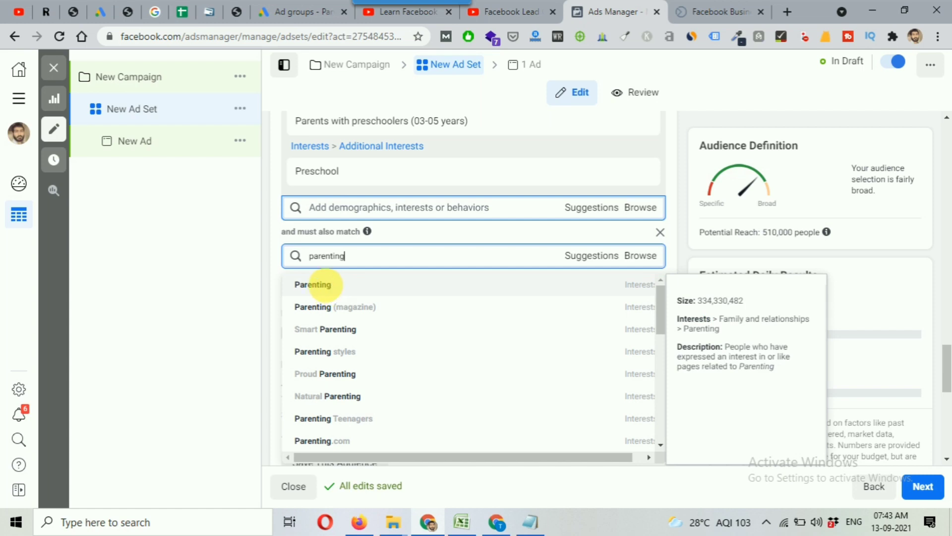
pyautogui.click(313, 284)
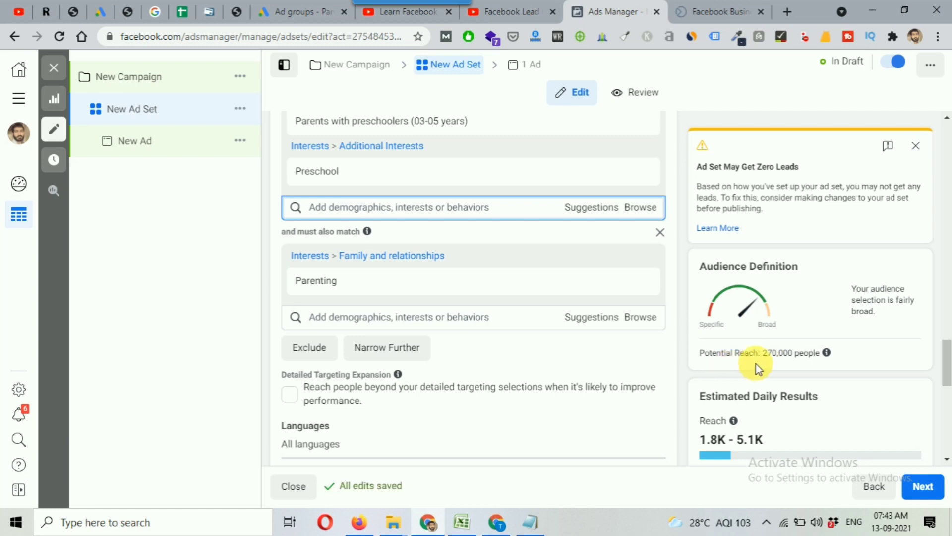
pyautogui.click(915, 147)
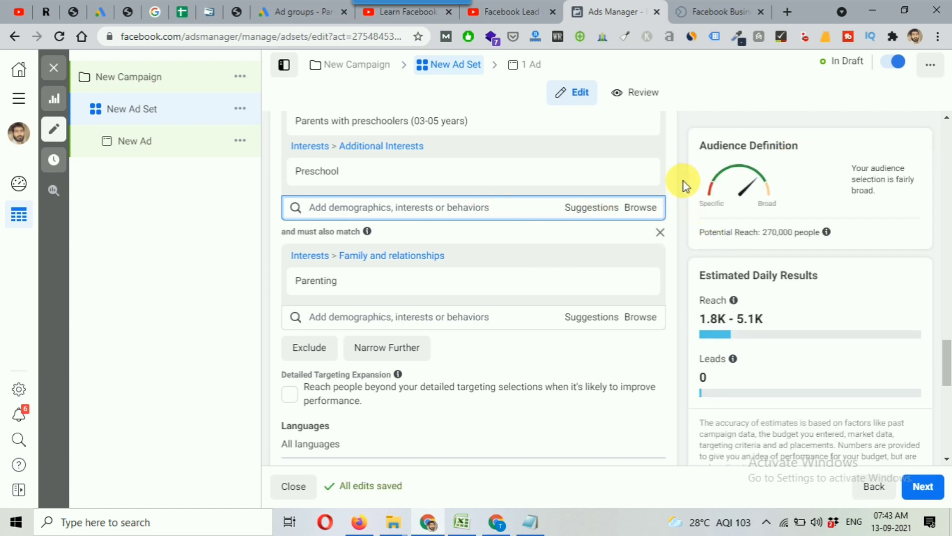
# Review the included preschool targeting criteria and the additional Parenting condition, checking the details of each selection
pyautogui.scroll(1, 678, 170)
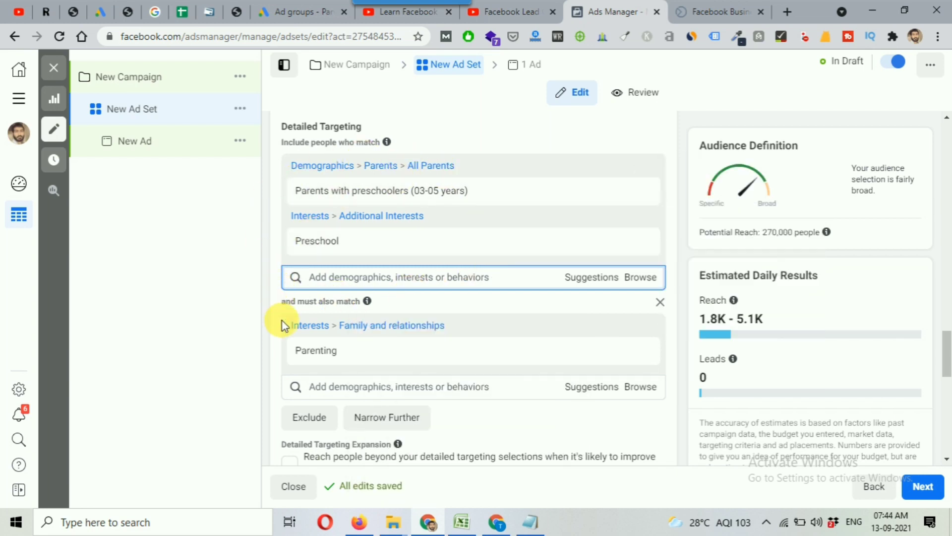
pyautogui.moveTo(281, 300); pyautogui.dragTo(361, 301)
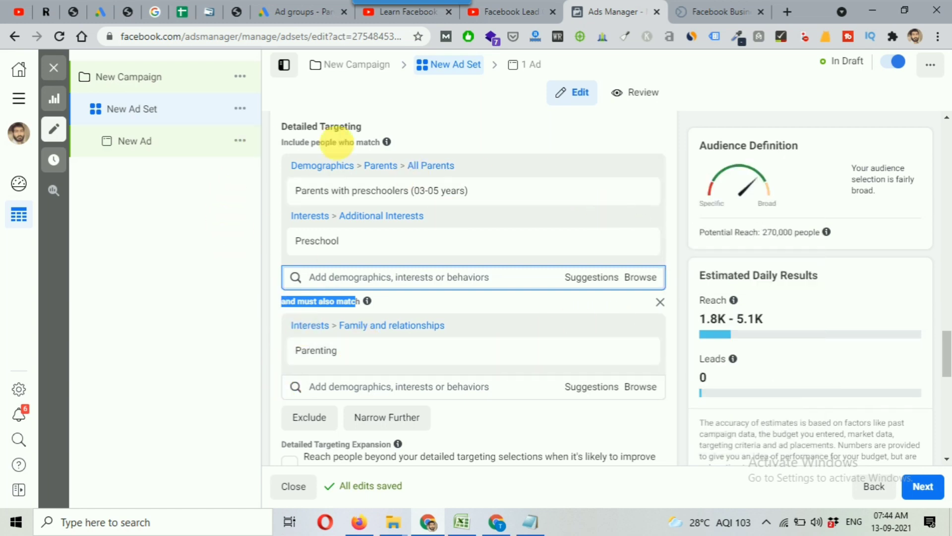
pyautogui.moveTo(333, 194)
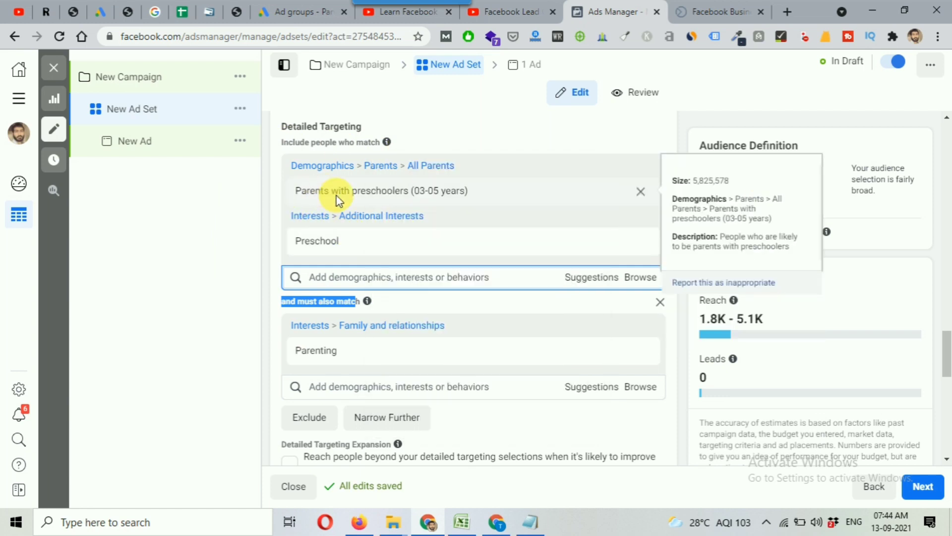
pyautogui.moveTo(327, 244)
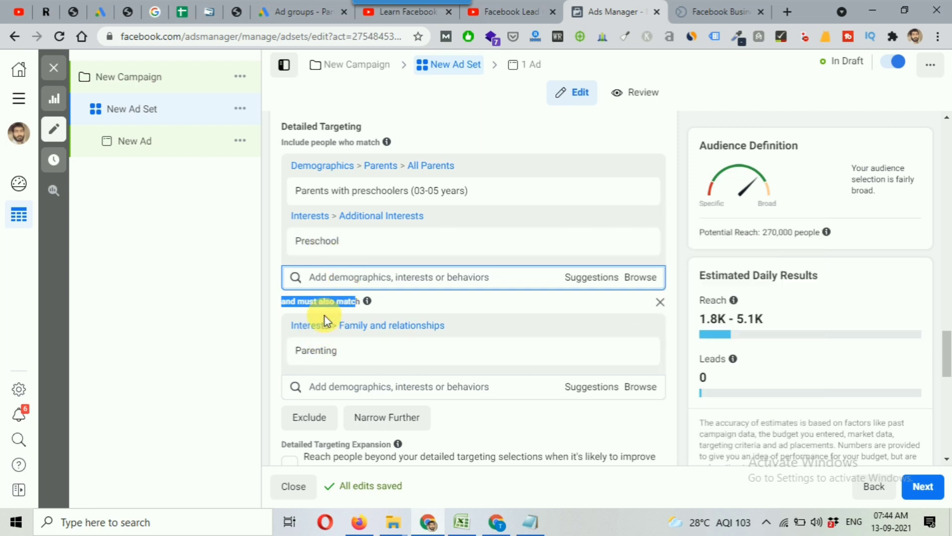
pyautogui.moveTo(323, 356)
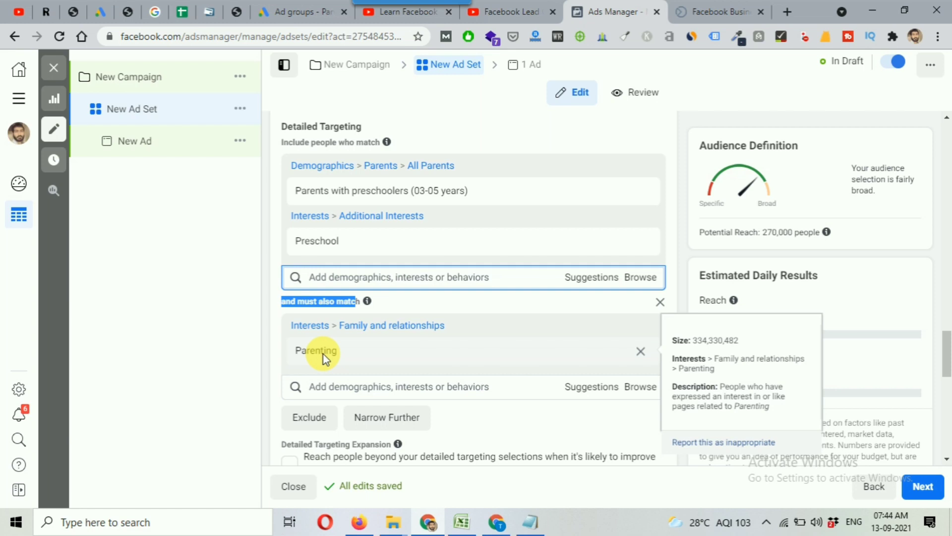
pyautogui.click(681, 180)
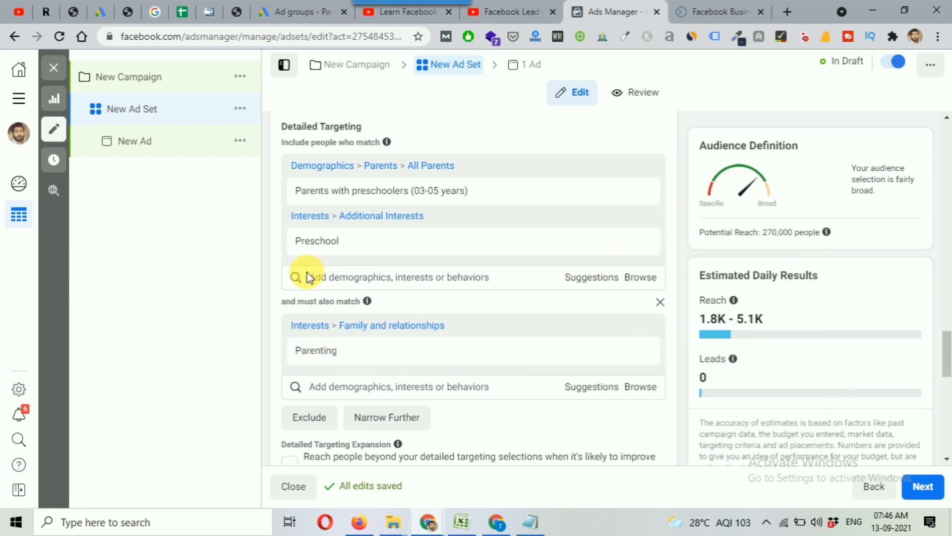
# Search the included detailed targeting for "admission", examine the matching interests and job titles, and close the results without adding any
pyautogui.click(381, 275)
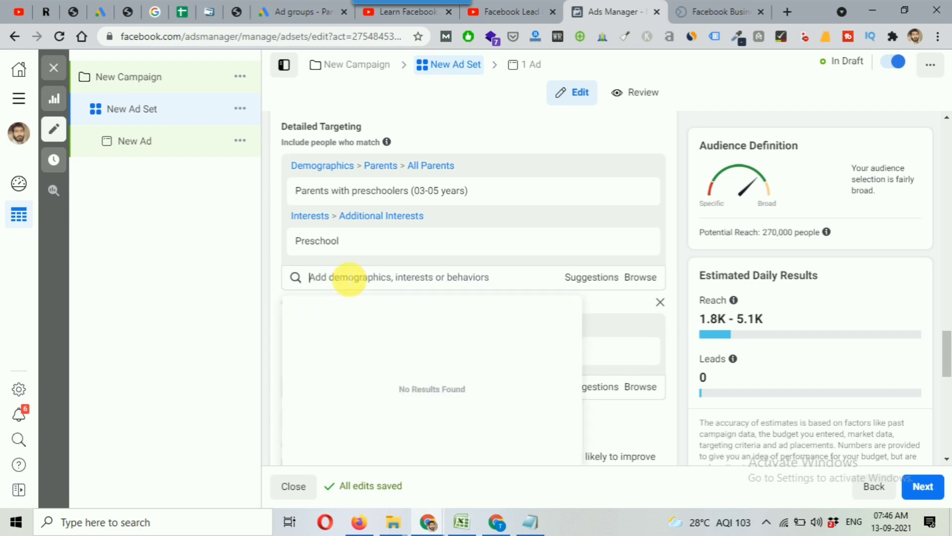
pyautogui.write('admission')
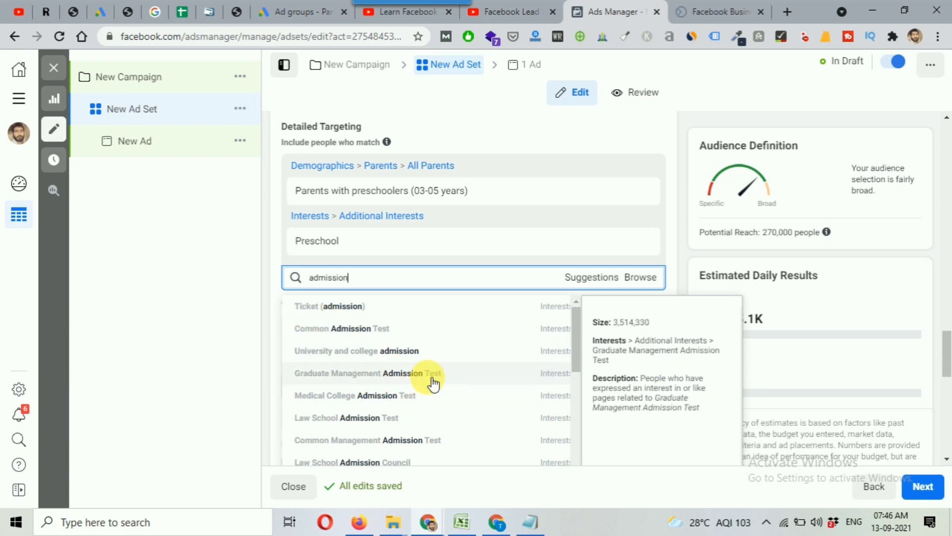
pyautogui.scroll(-2, 447, 353)
pyautogui.scroll(-2, 451, 357)
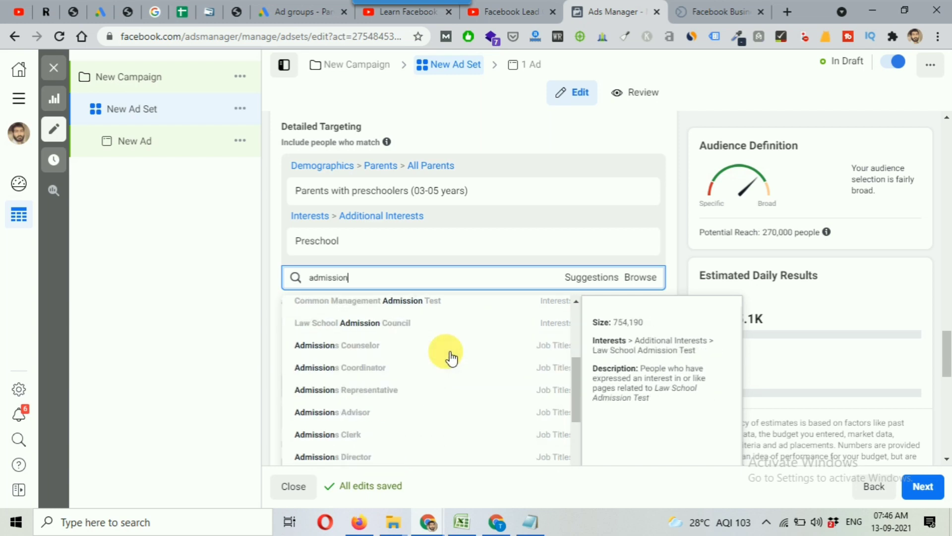
pyautogui.scroll(-2, 451, 357)
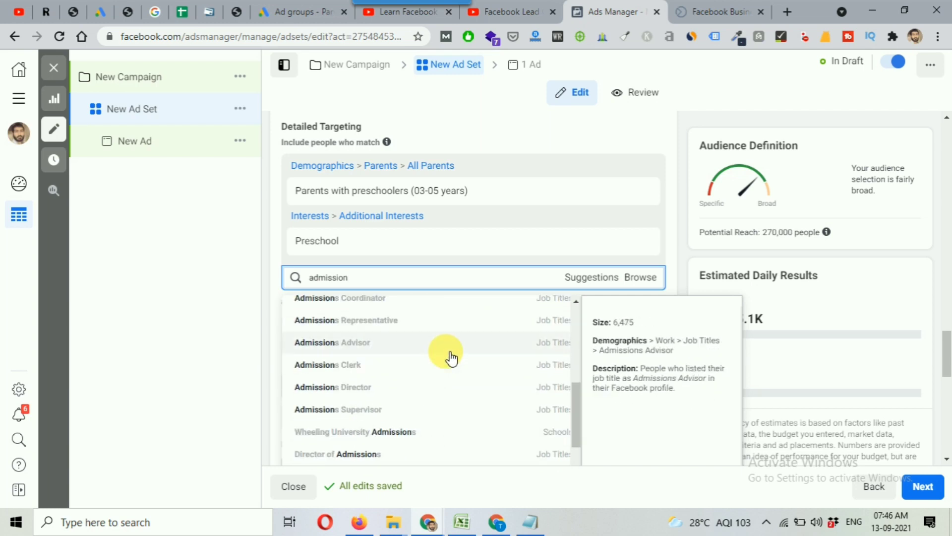
pyautogui.scroll(-1, 451, 357)
pyautogui.scroll(-1, 449, 353)
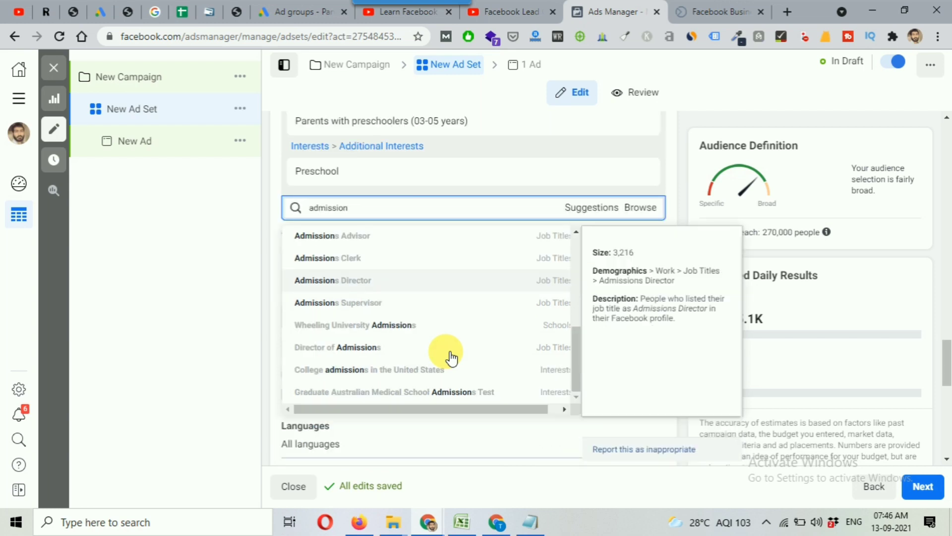
pyautogui.scroll(2, 452, 350)
pyautogui.scroll(4, 436, 347)
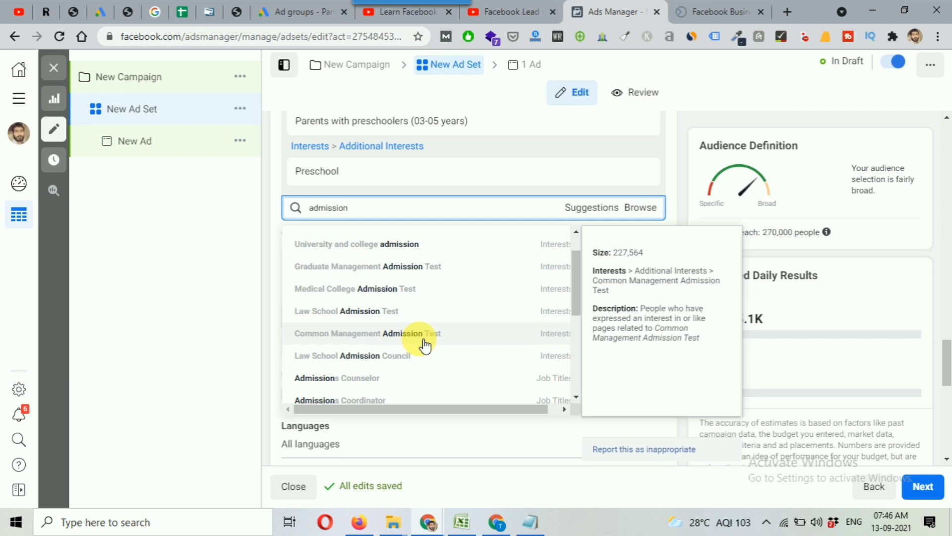
pyautogui.scroll(1, 425, 344)
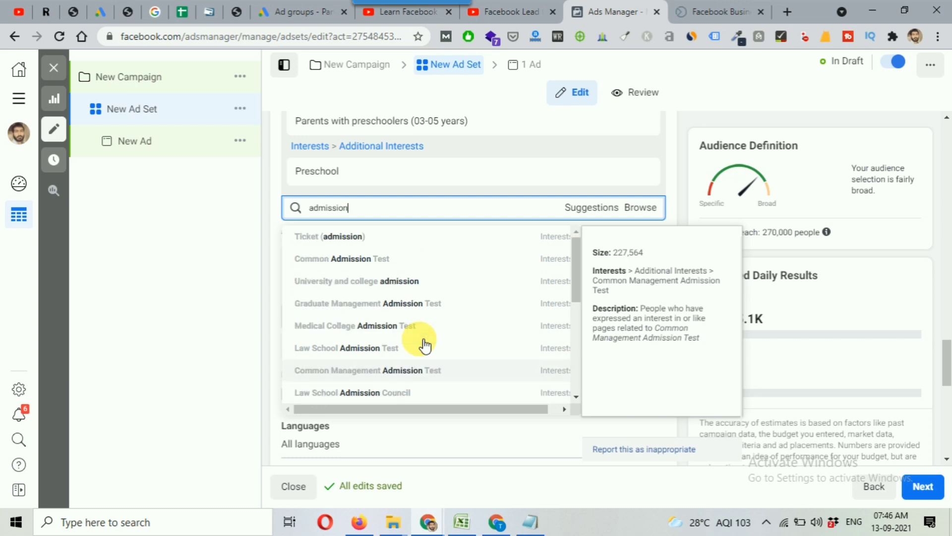
pyautogui.click(675, 121)
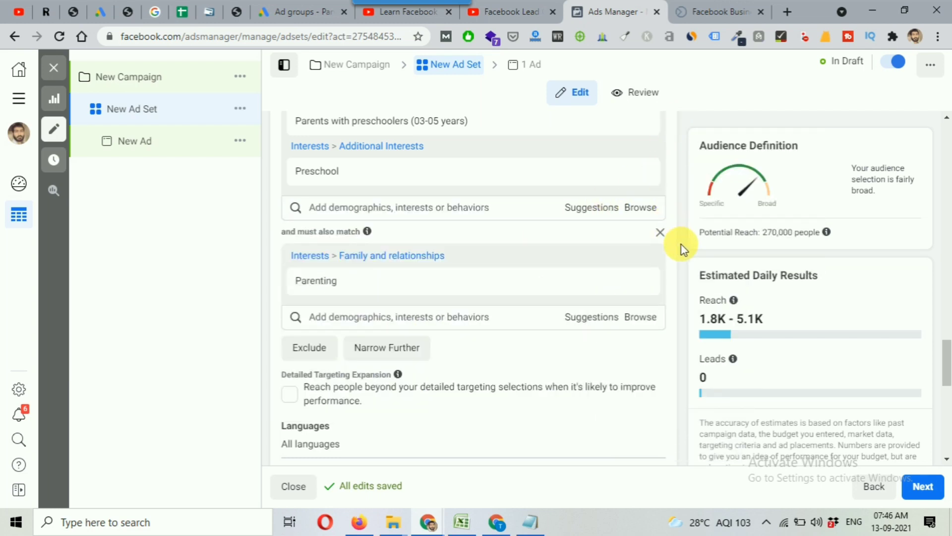
# Review the ad set's age, gender, detailed targeting, language and placement settings alongside the estimated daily results
pyautogui.scroll(1, 682, 245)
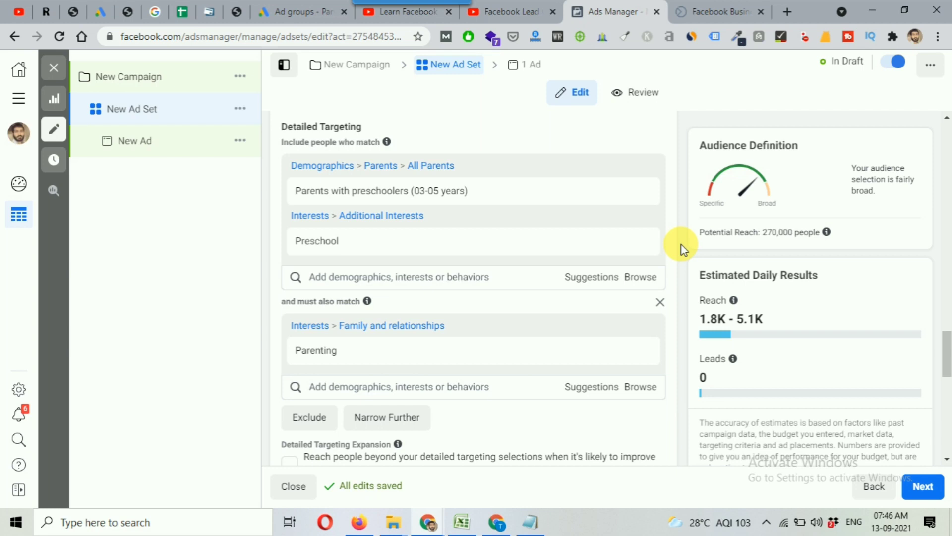
pyautogui.scroll(3, 681, 245)
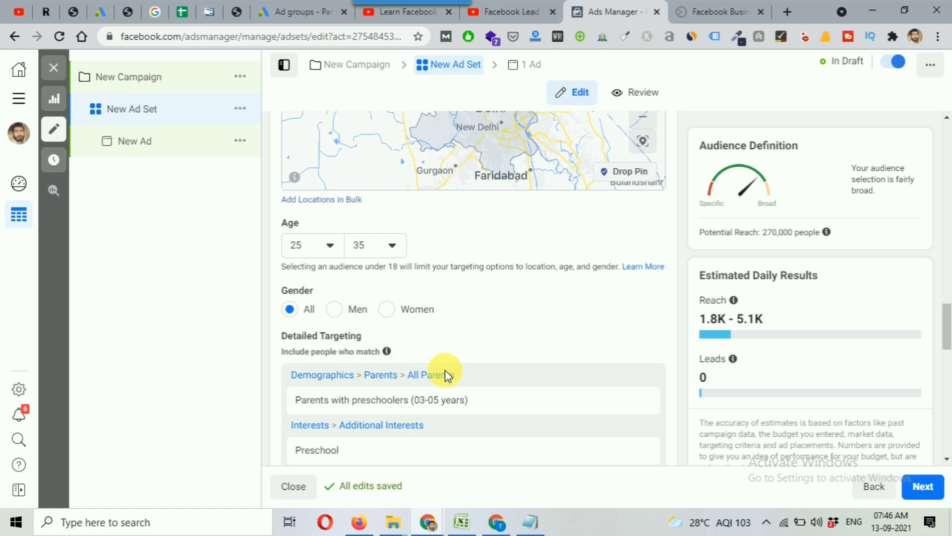
pyautogui.scroll(-2, 701, 381)
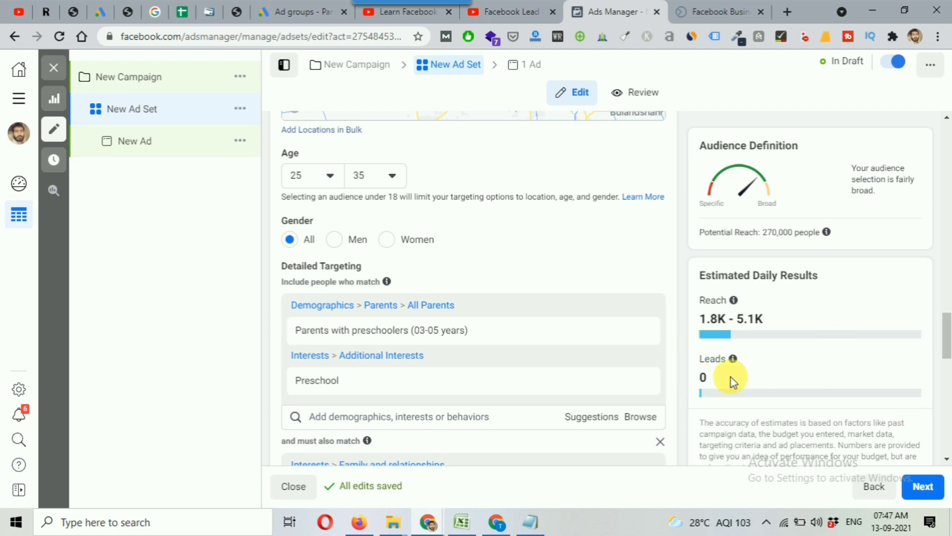
pyautogui.scroll(-3, 732, 381)
pyautogui.scroll(-3, 732, 381)
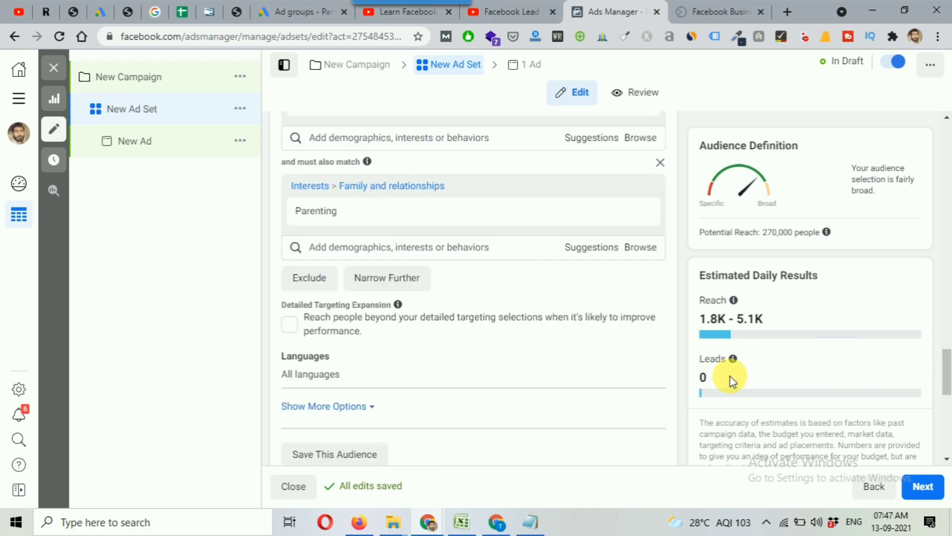
pyautogui.scroll(-5, 730, 376)
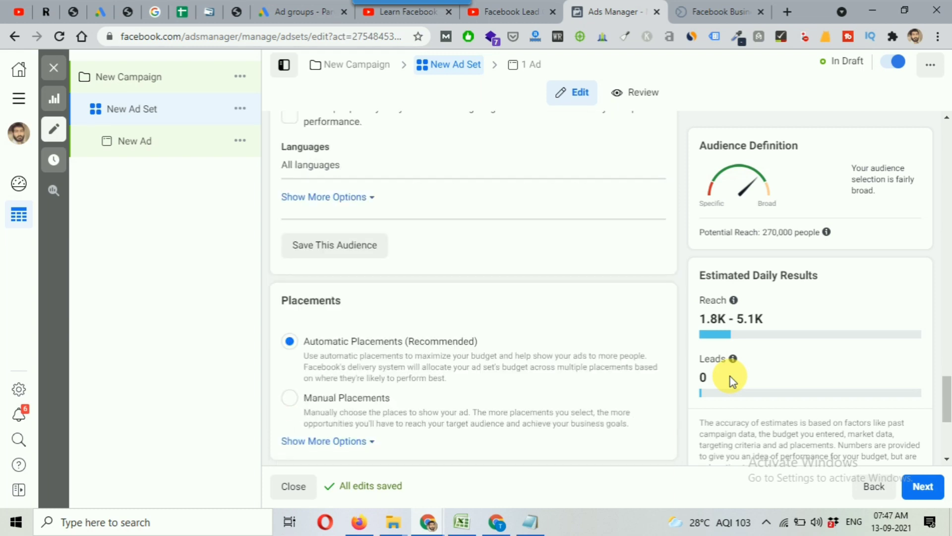
pyautogui.moveTo(733, 359)
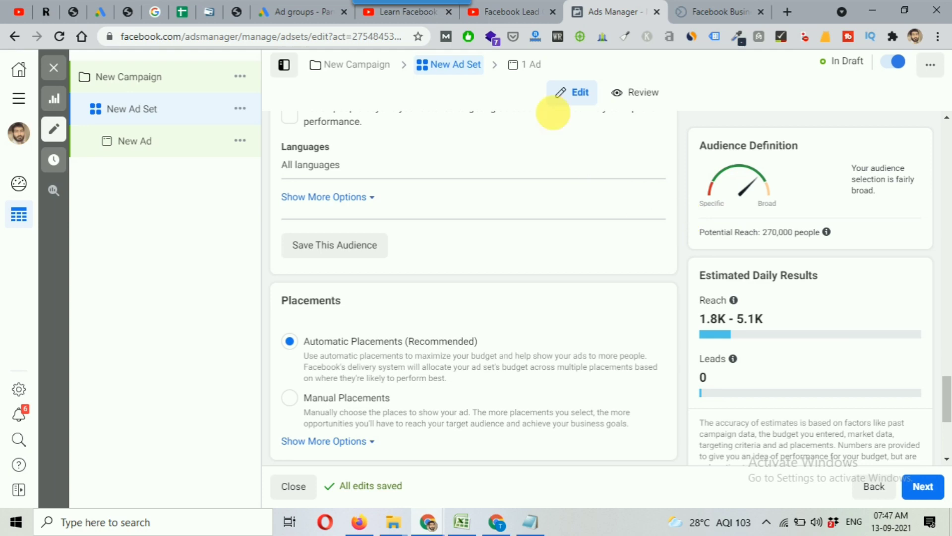
# Switch to YouTube to look over the Facebook Lead Generation Ads and Learn Facebook Ads playlists, and return to the ad set's detailed targeting in Ads Manager
pyautogui.click(404, 15)
pyautogui.click(504, 15)
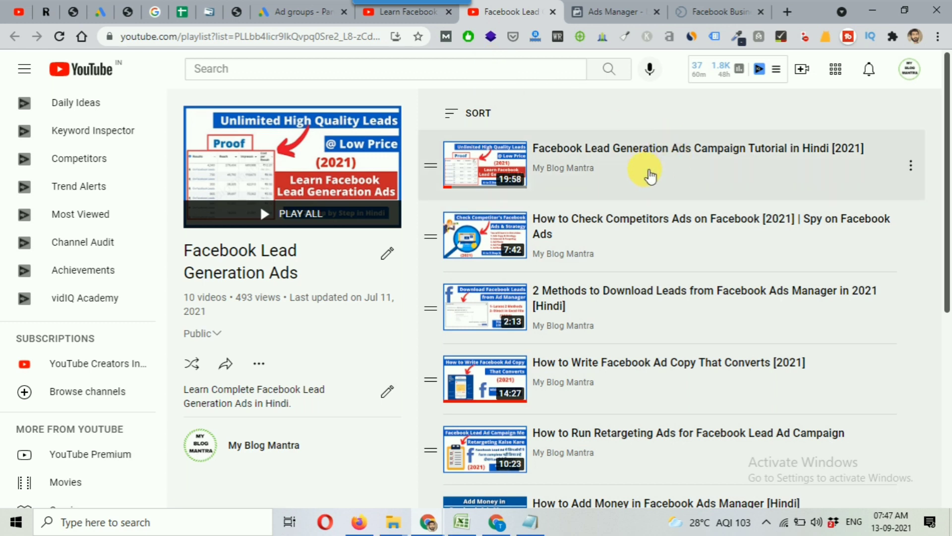
pyautogui.click(392, 12)
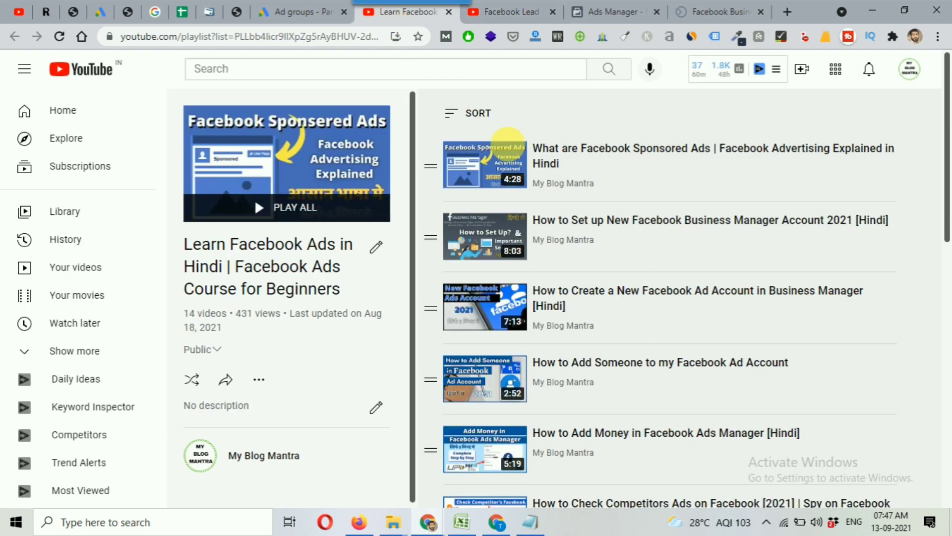
pyautogui.scroll(-3, 794, 351)
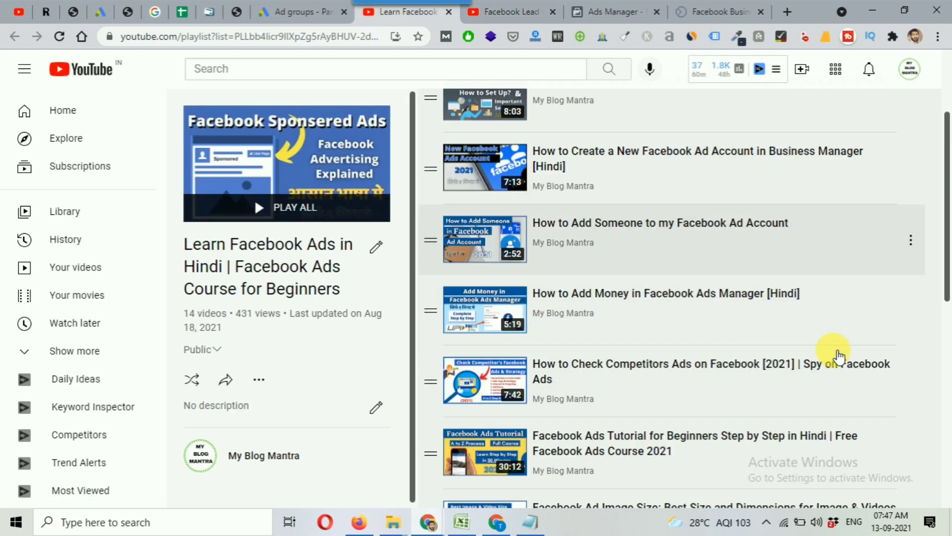
pyautogui.scroll(-1, 838, 353)
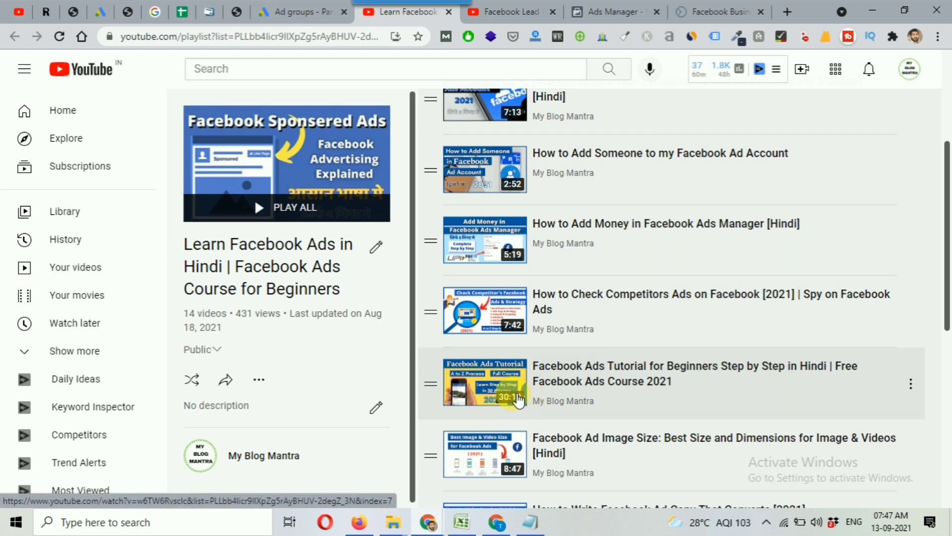
pyautogui.click(609, 14)
pyautogui.scroll(5, 680, 253)
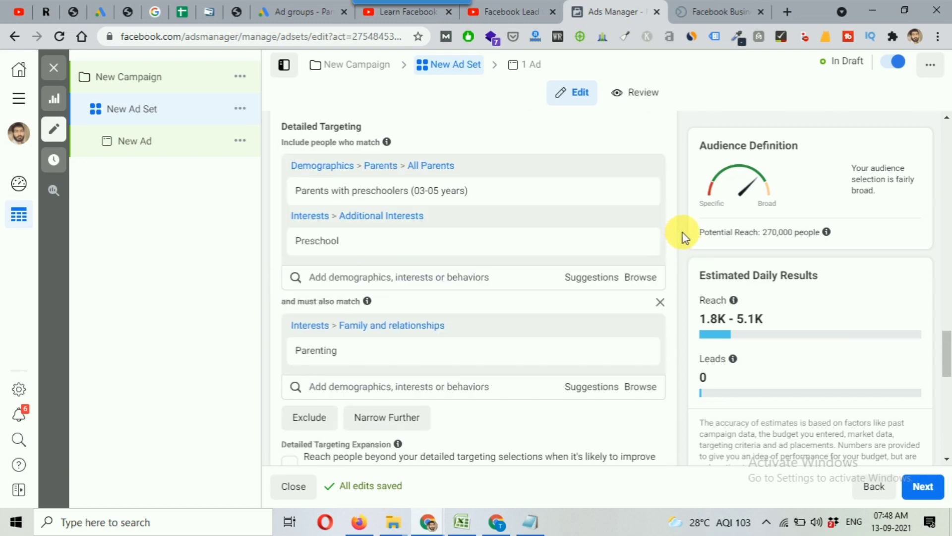